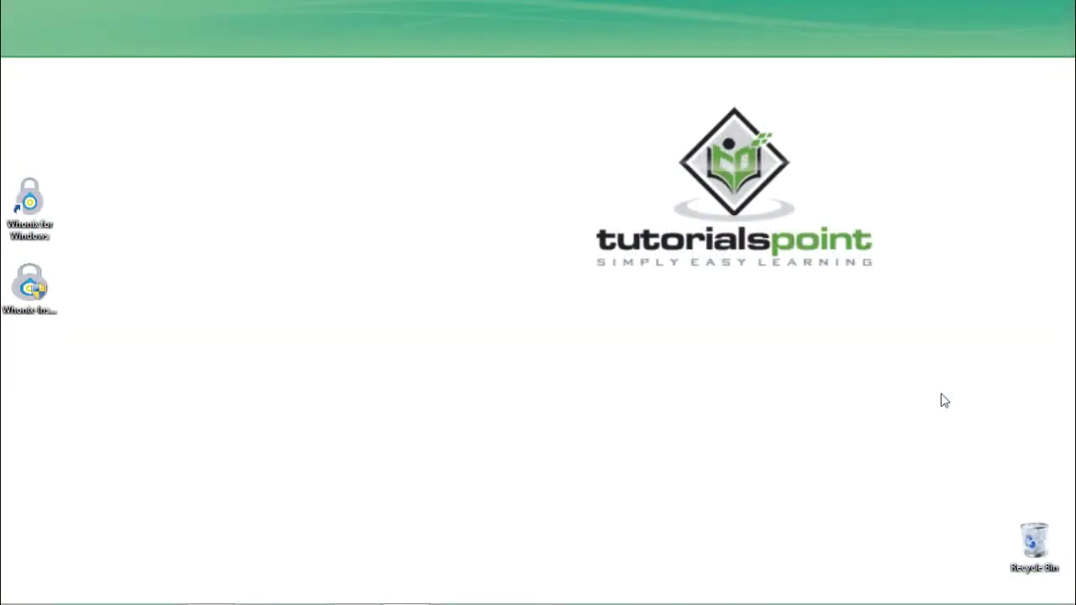
- Switch to Firefox and open google.com through the zend2.com web proxy
key("alt+Tab")
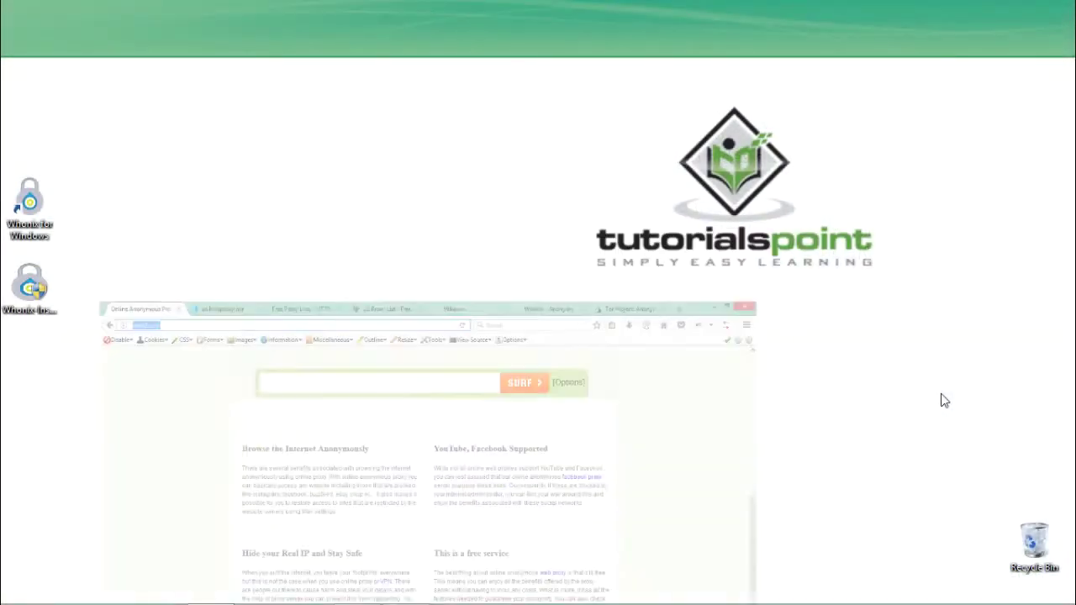
left_click(156, 145)
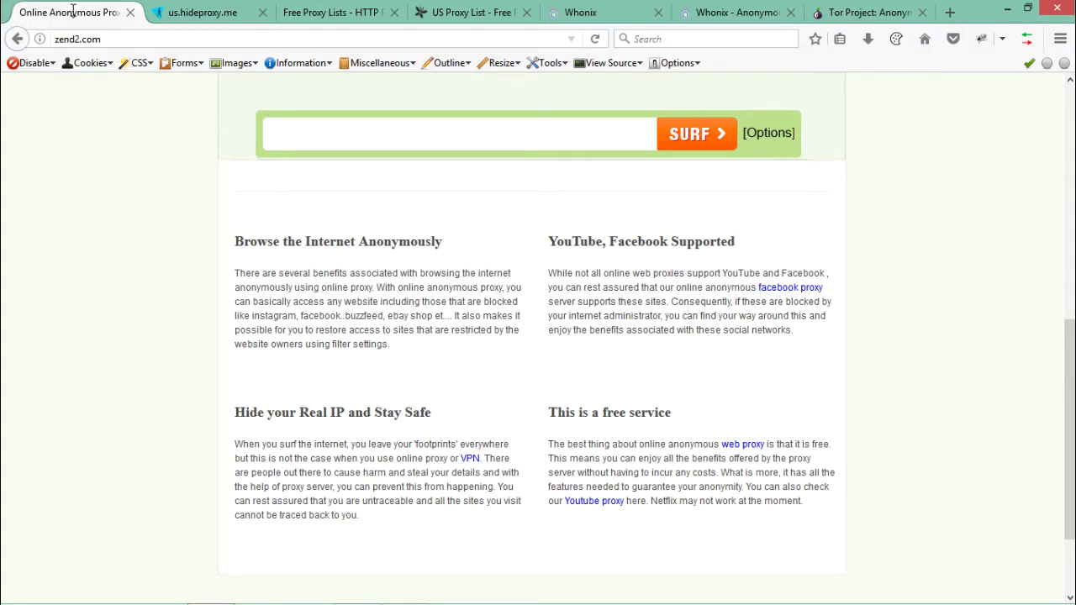
left_click(112, 40)
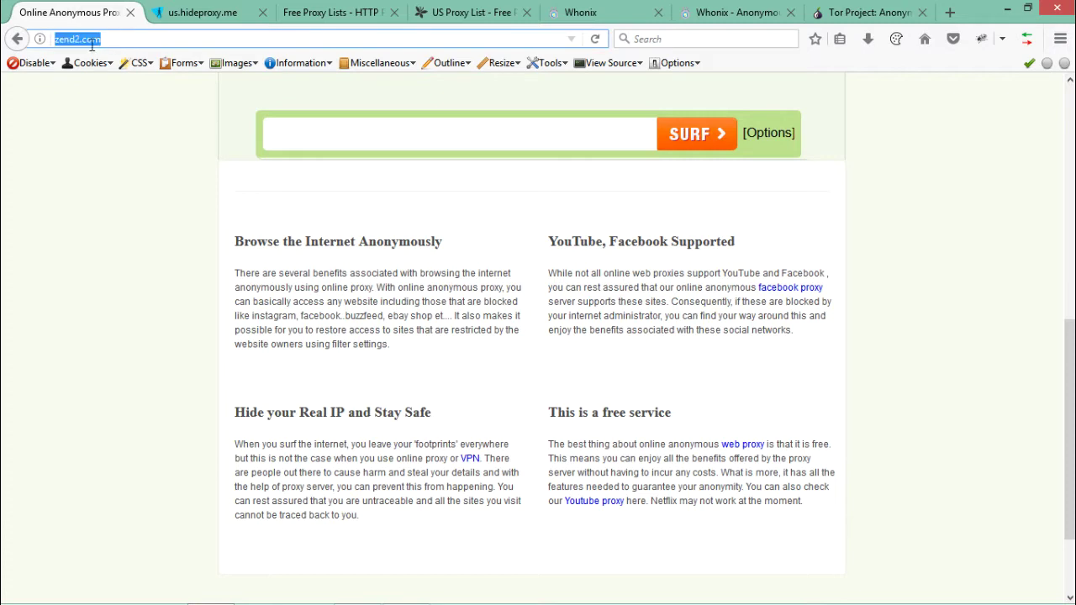
left_click(122, 39)
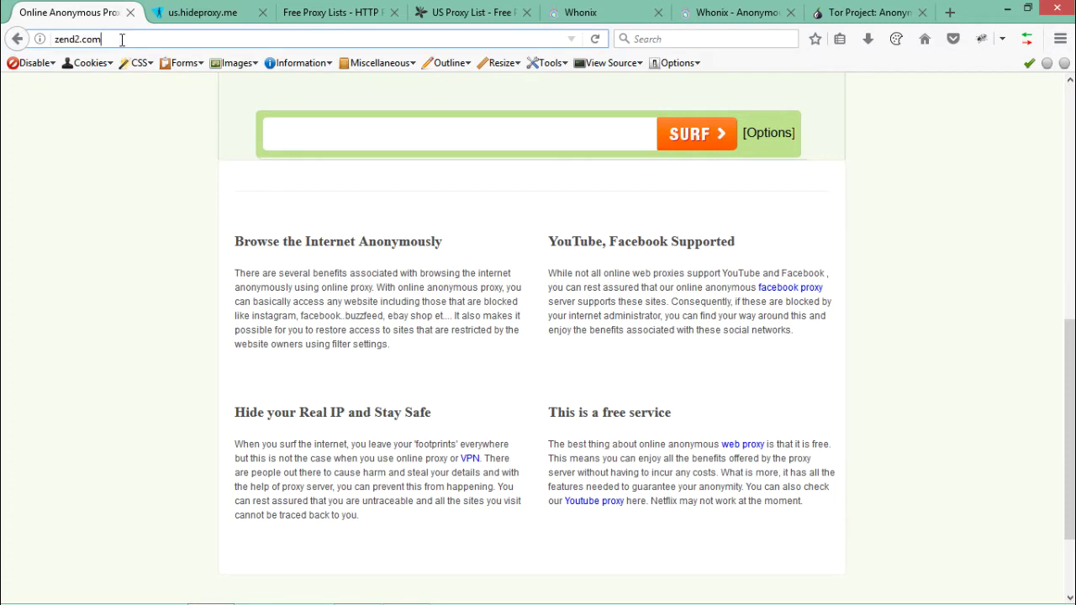
left_click_drag(111, 39, 52, 39)
left_click(323, 132)
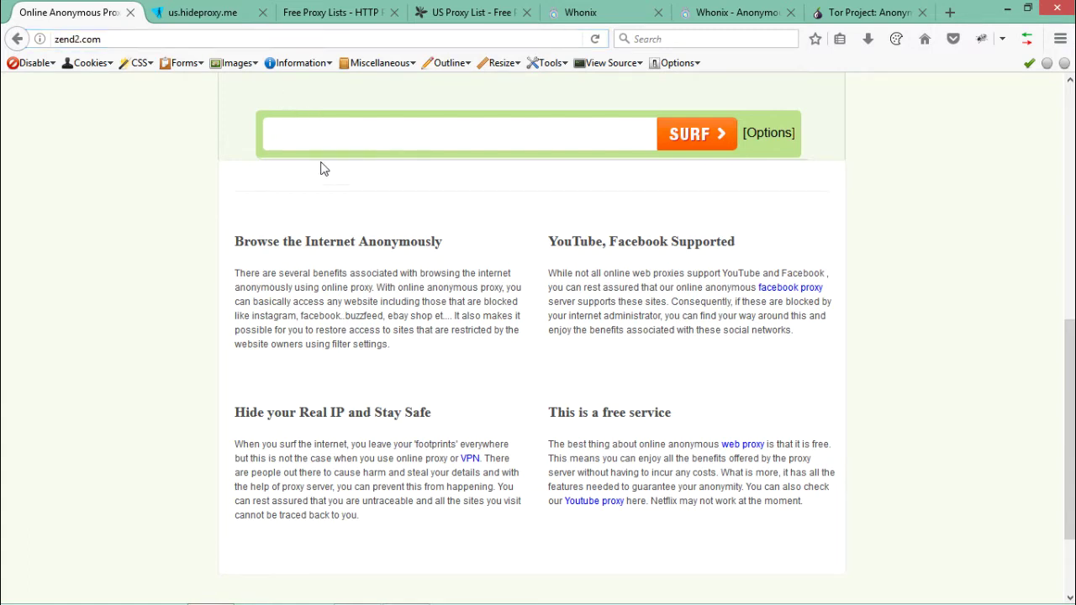
type("goo")
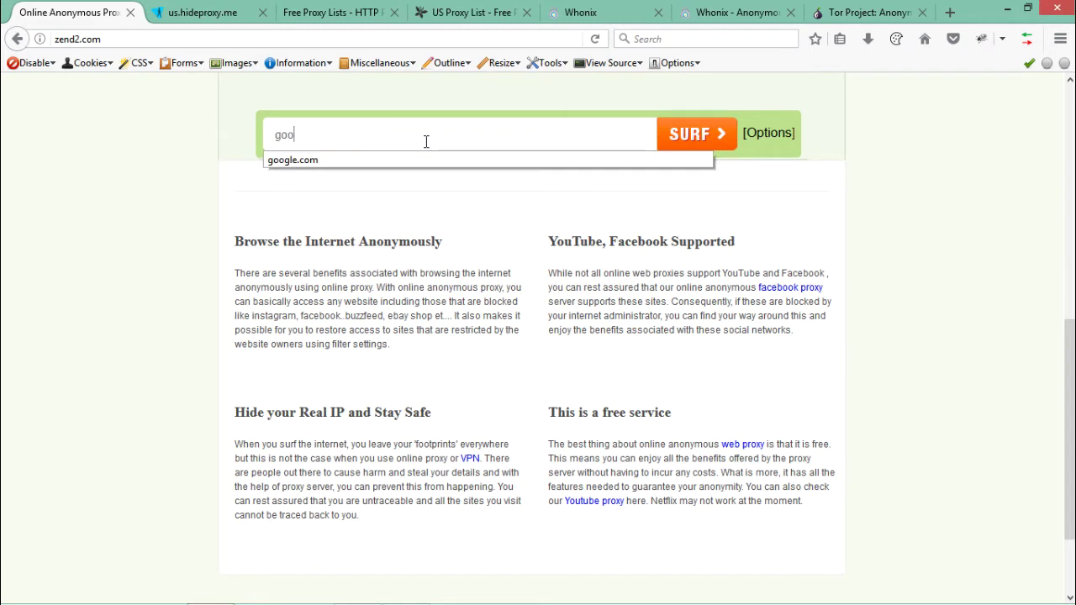
key("Down")
key("Return")
key("Return")
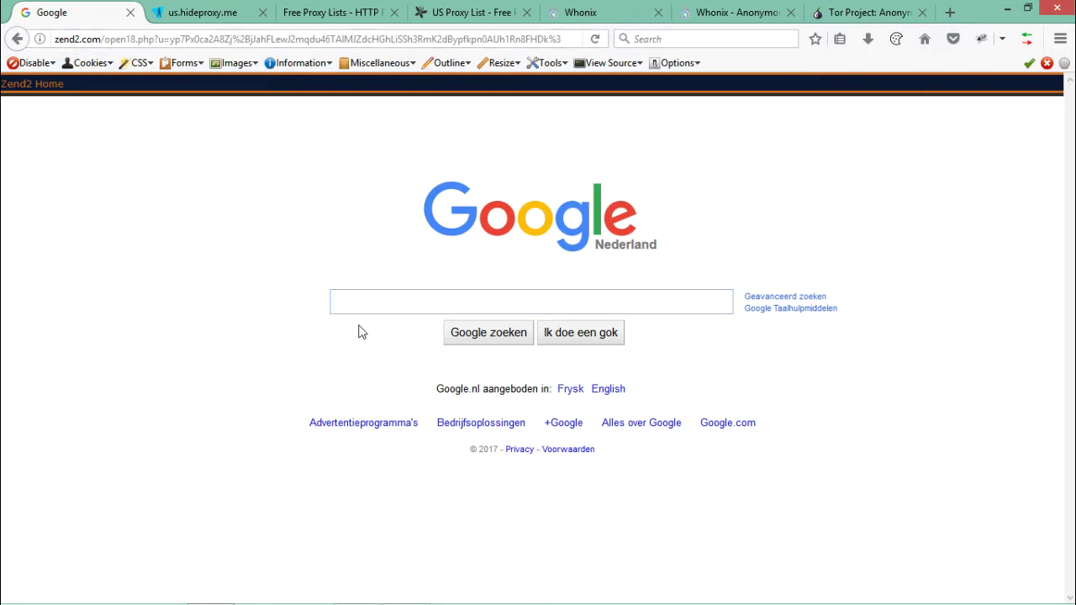
- Find and open whatismyipaddress.com through the proxied Google search, and highlight the ISP and country details
type("what")
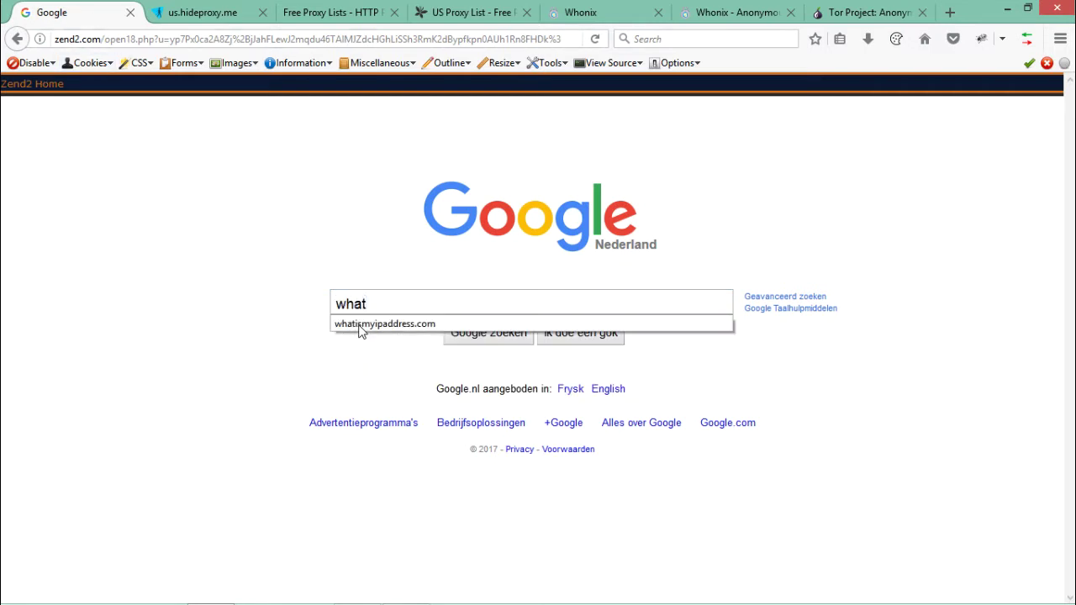
left_click(360, 326)
left_click(481, 339)
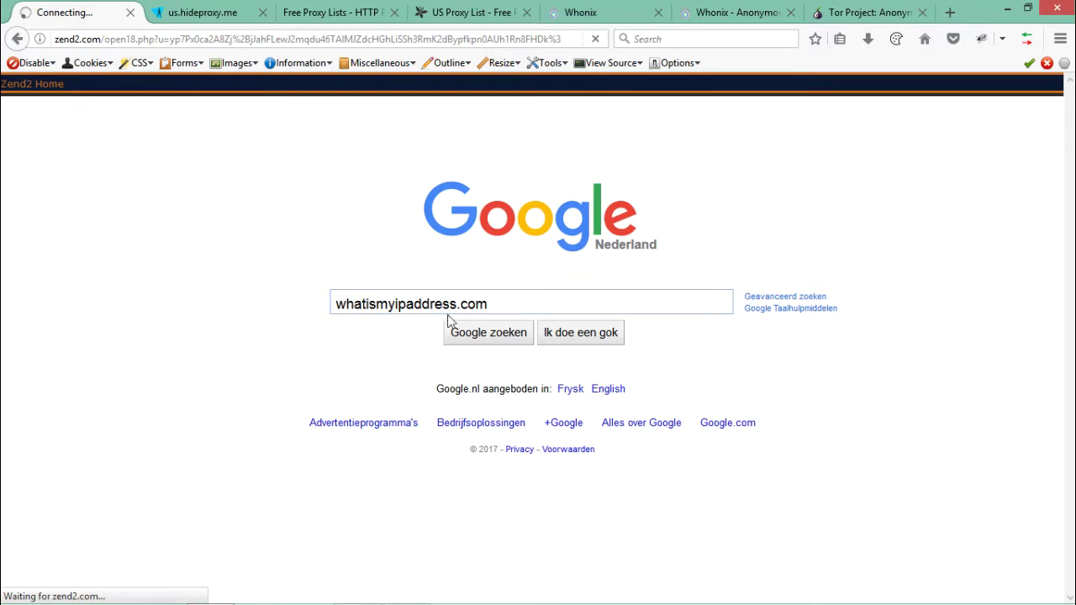
left_click(367, 294)
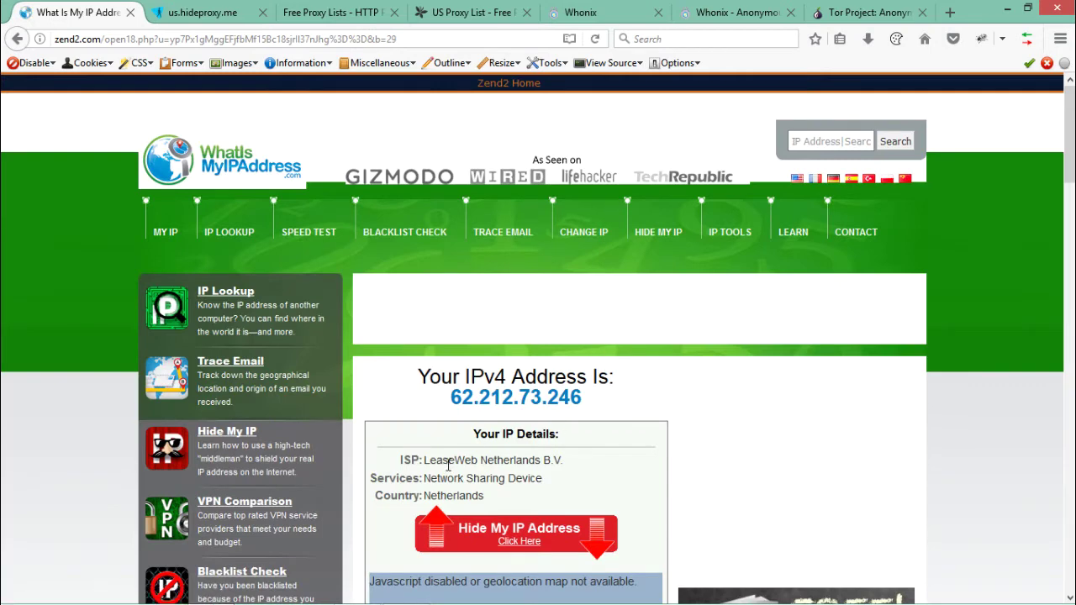
left_click_drag(428, 462, 464, 496)
left_click(465, 496)
- Check the direct connection's country on whatismyipaddress.com in a new tab, and close that tab
left_click(950, 12)
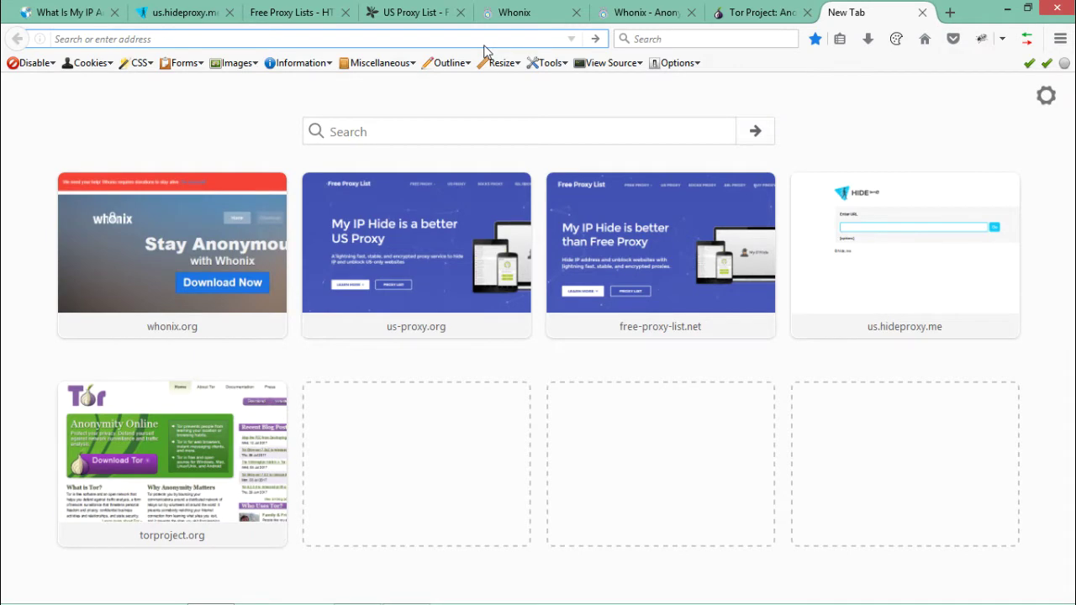
type("whatismyipaddress.com")
key("Return")
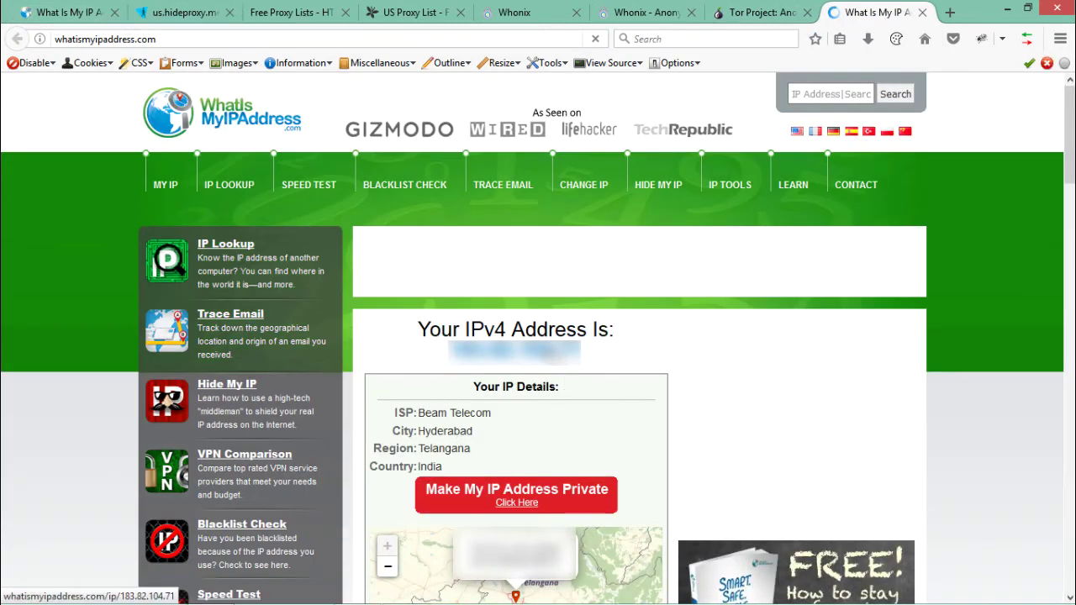
double_click(430, 466)
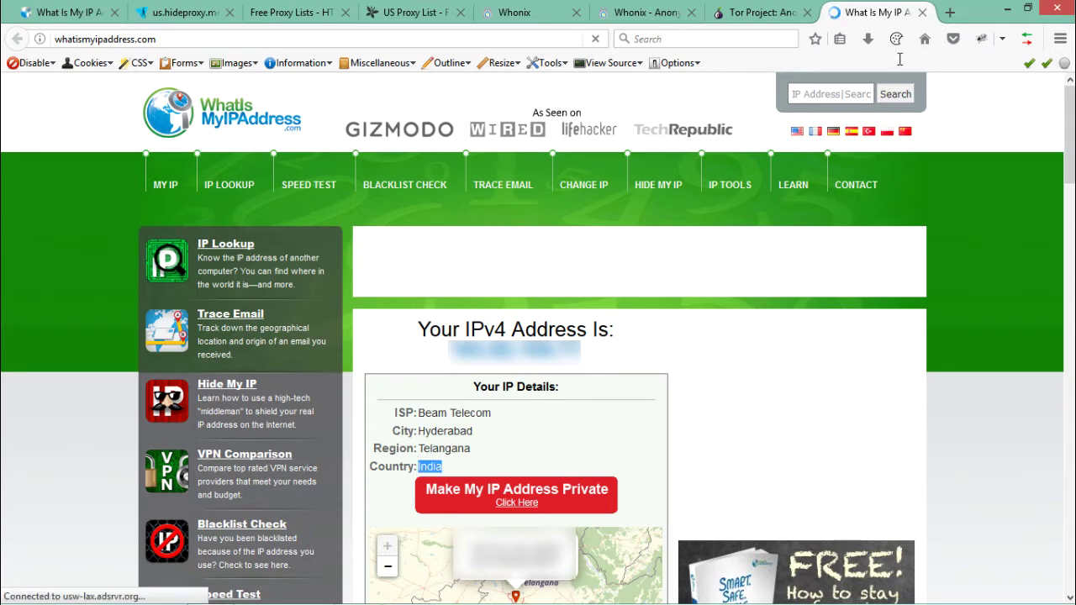
left_click(922, 13)
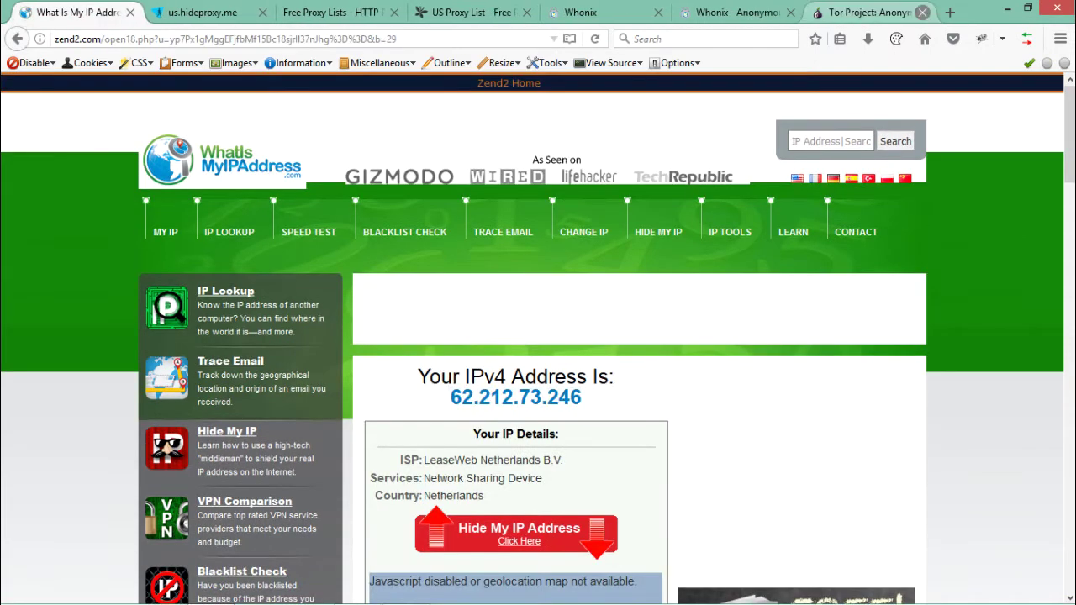
- Go to the us.hideproxy.me tab and clear its web address
left_click(226, 7)
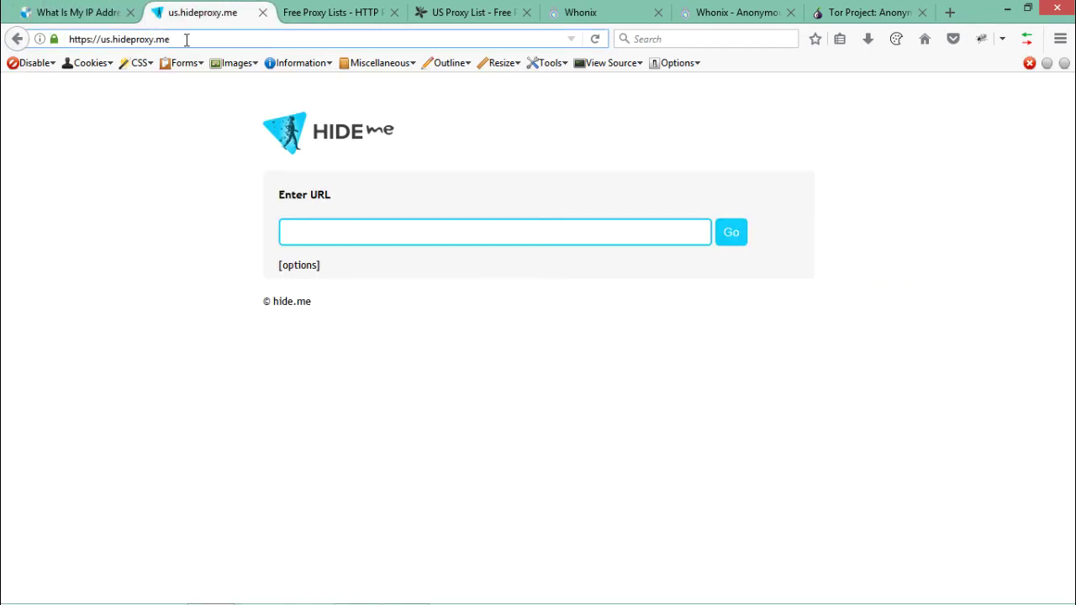
left_click_drag(114, 43, 22, 38)
key("BackSpace")
left_click(135, 36)
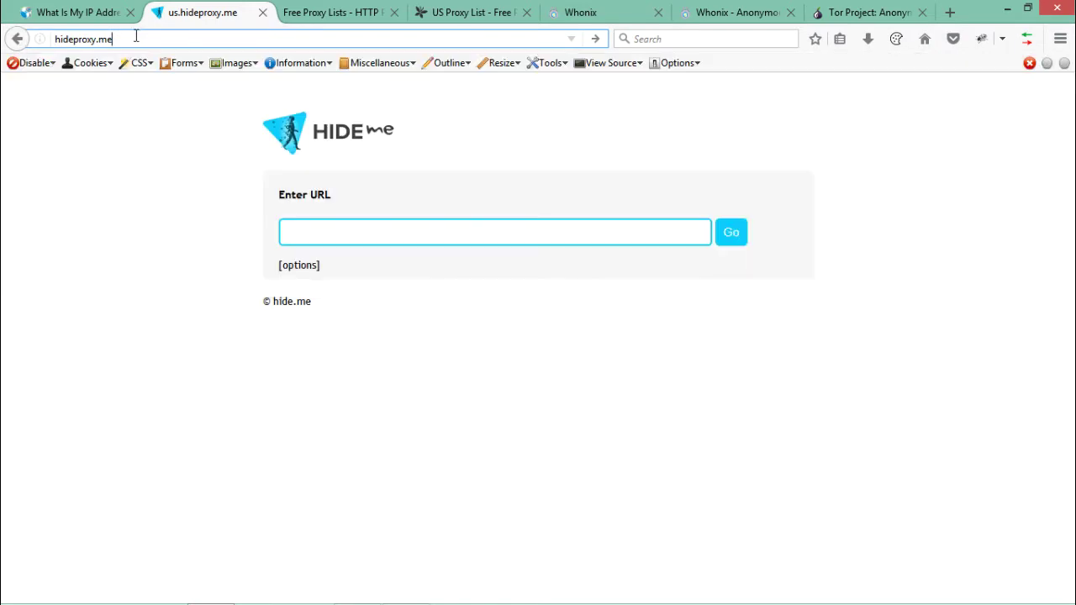
type("/")
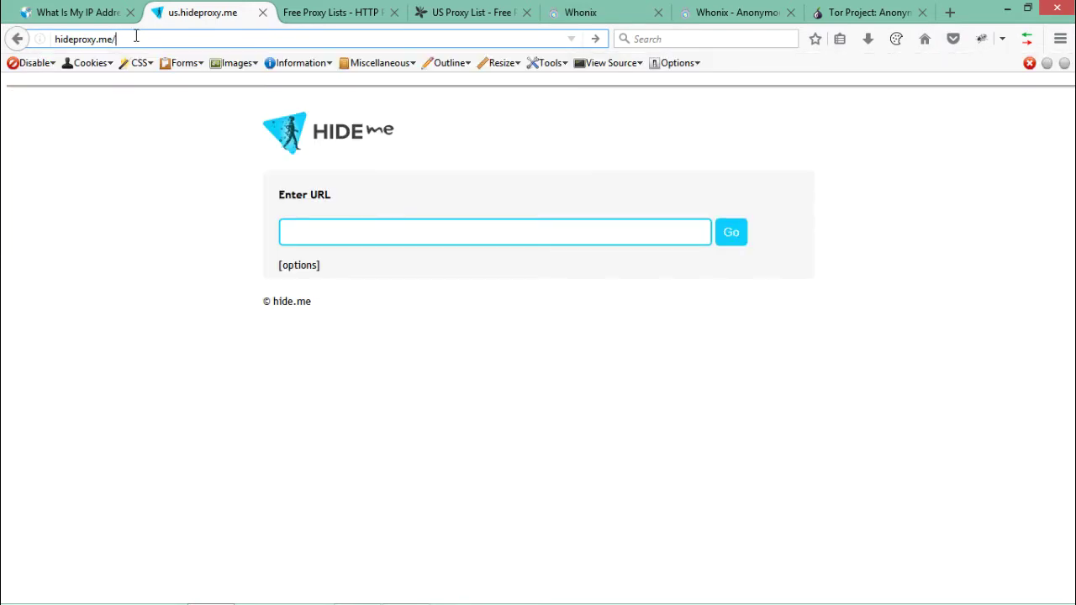
key("BackSpace")
key("BackSpace")
key("BackSpace")
key("BackSpace")
key("BackSpace")
key("BackSpace")
key("BackSpace")
key("BackSpace")
key("BackSpace")
key("BackSpace")
key("BackSpace")
key("BackSpace")
key("BackSpace")
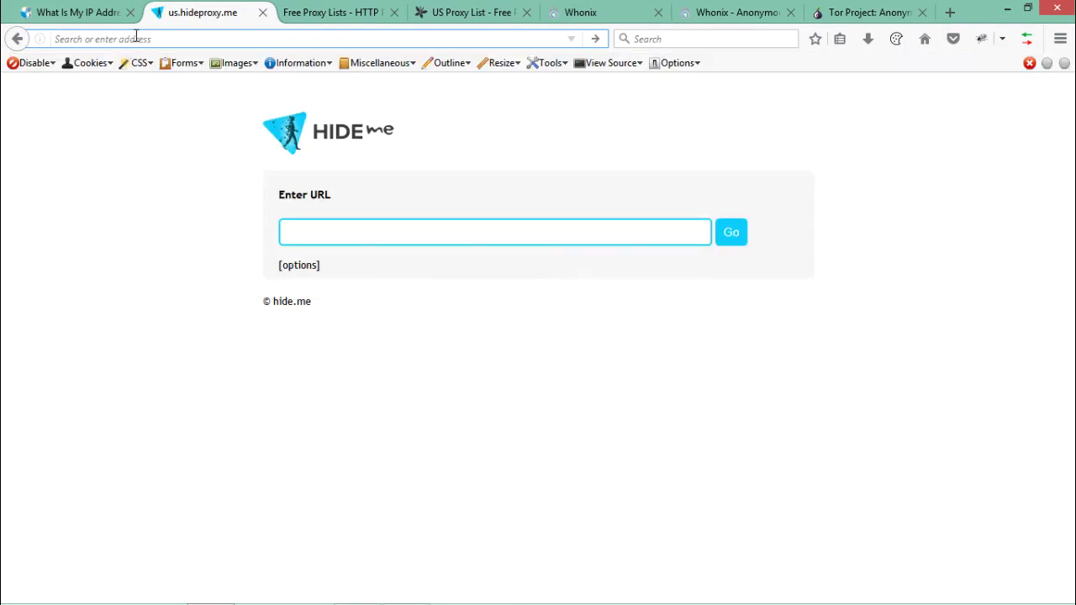
- Load the free proxy page at hide.me/en/proxy
type("hjd")
key("BackSpace")
key("BackSpace")
type("ide.")
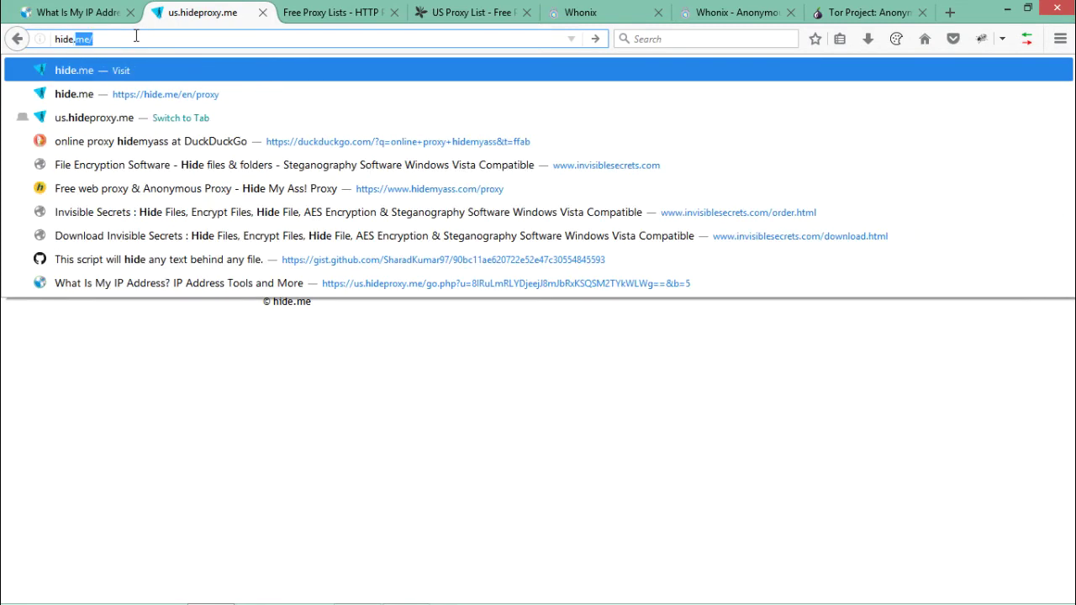
type("me/en")
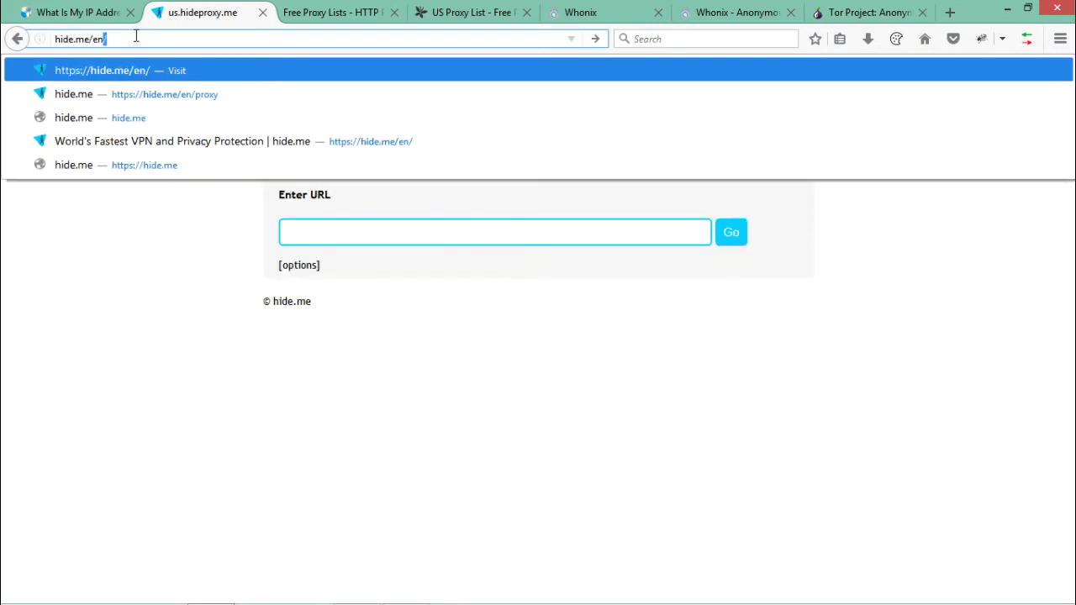
type("/")
key("Down")
key("Return")
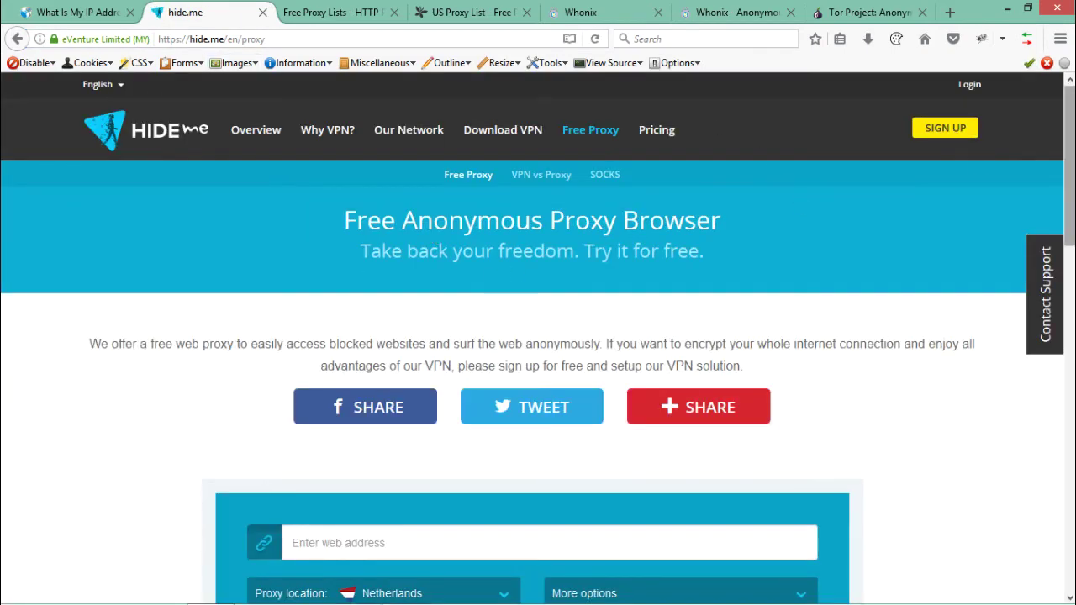
- Visit google.com anonymously through the hide.me proxy with the proxy location set to Germany
scroll(538, 336, "down", 5)
left_click(565, 260)
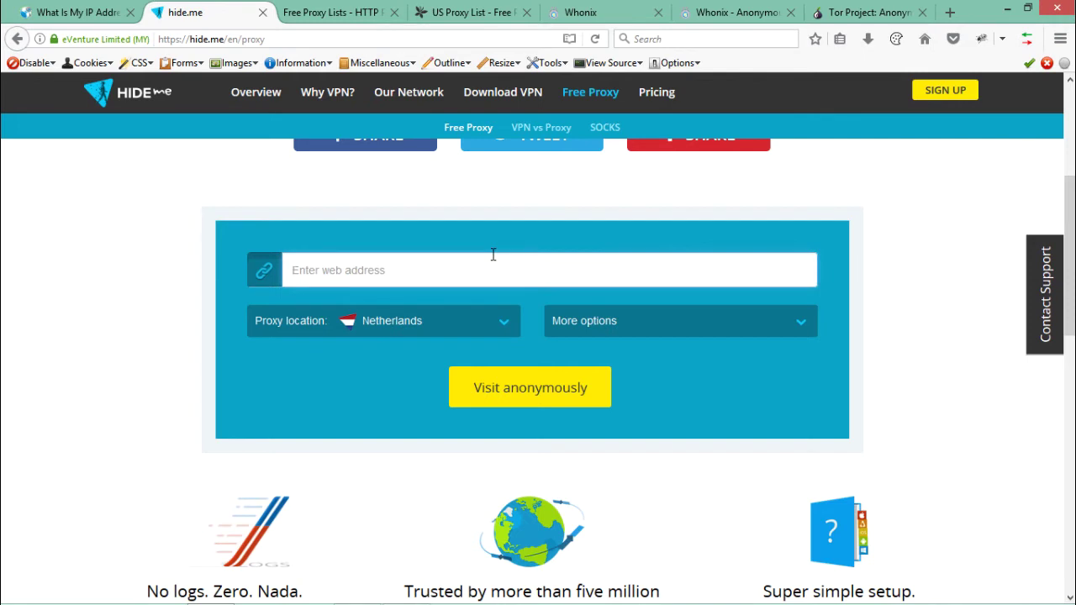
type("goo")
left_click(484, 297)
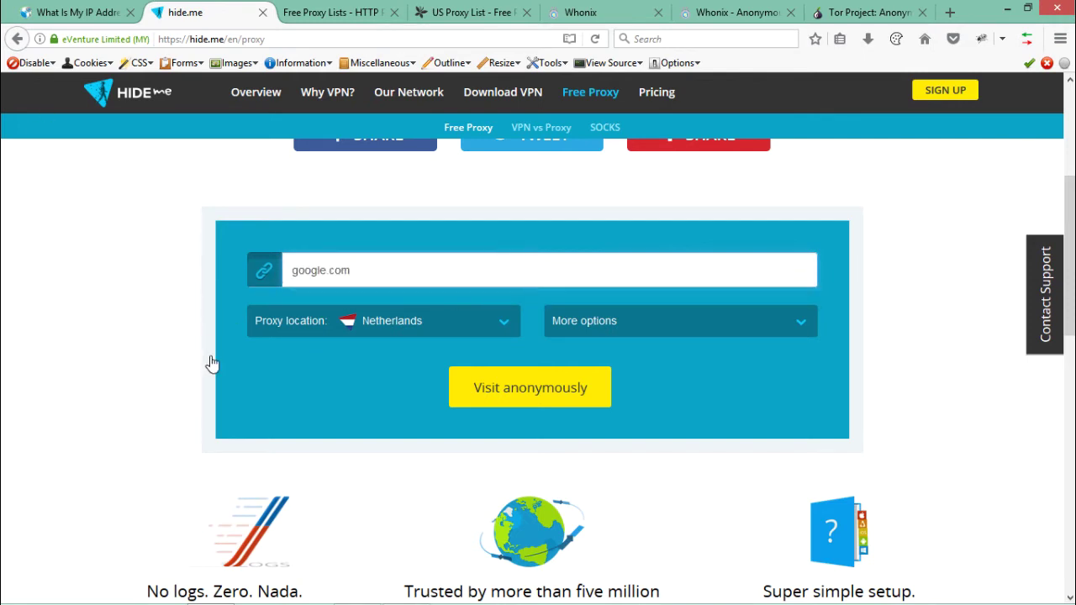
left_click(303, 334)
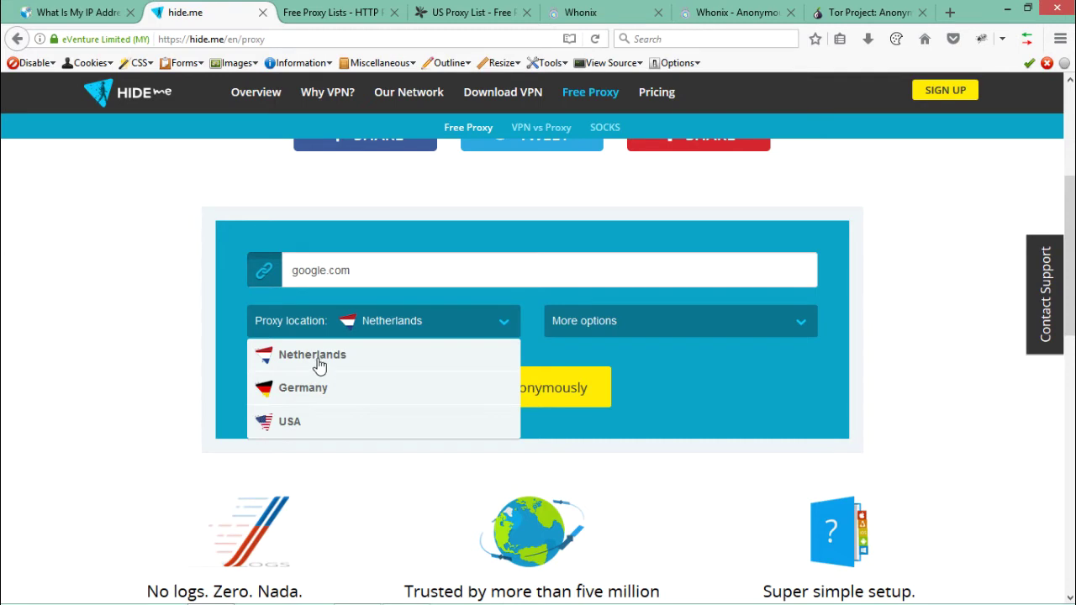
left_click(318, 387)
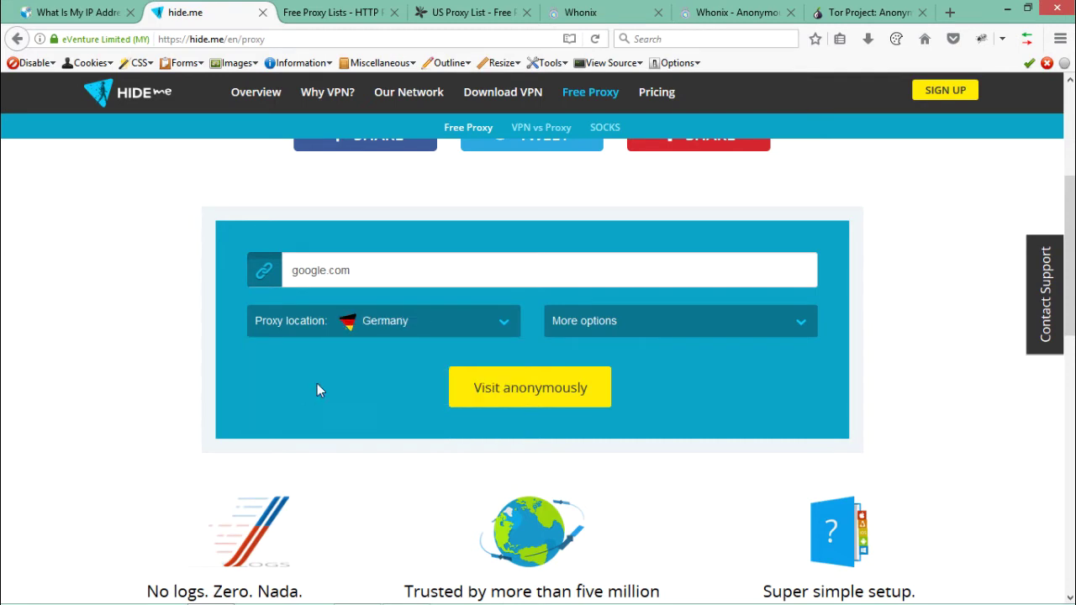
left_click(512, 395)
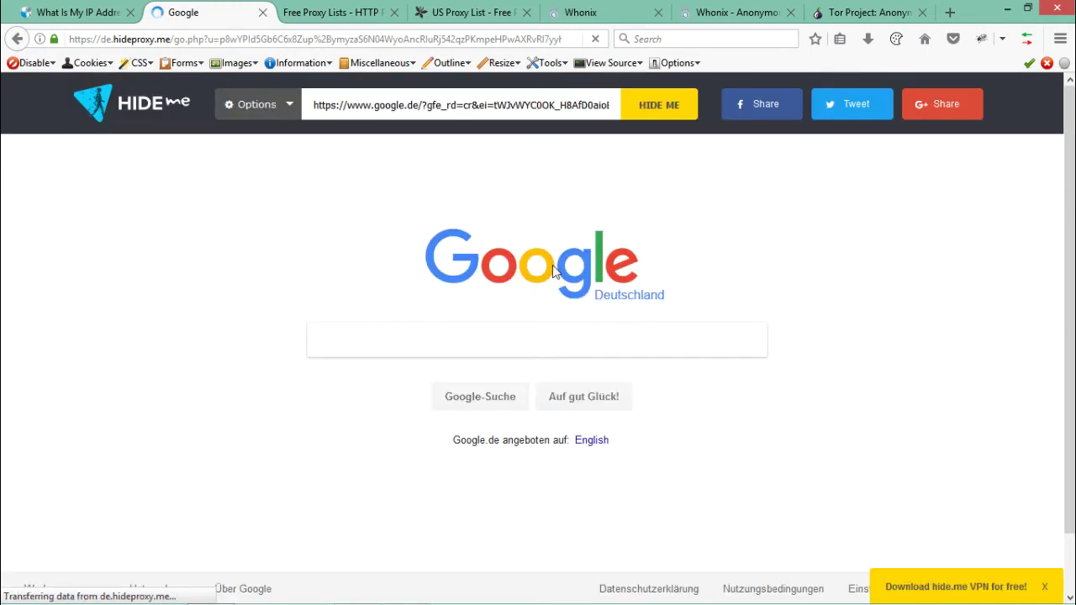
- Search the proxied Google for whatismyipaddress.com and open its main result
left_click(478, 344)
type("whatismyi")
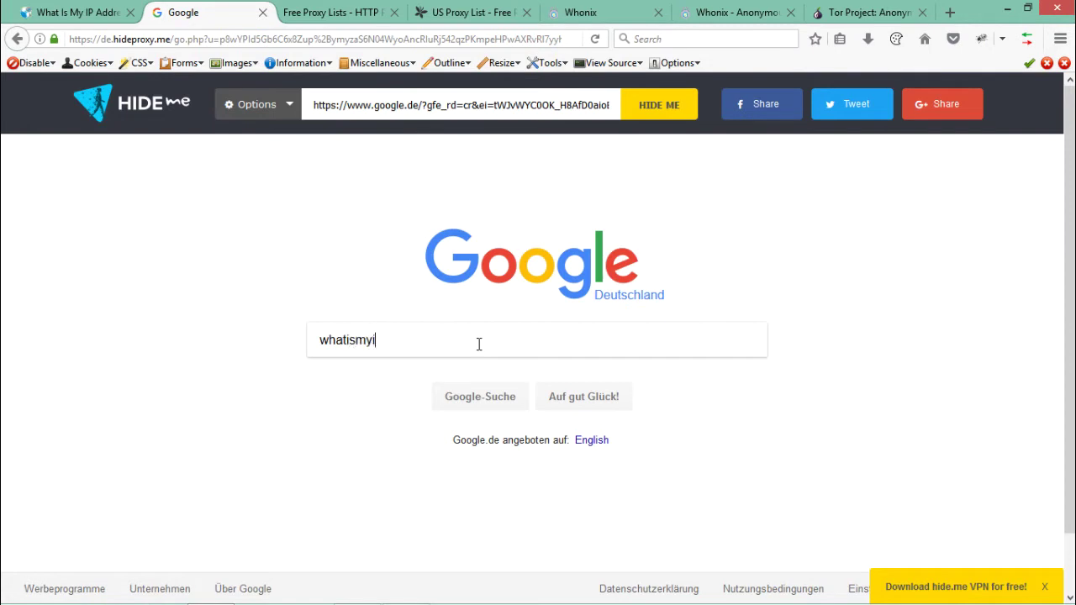
type("paddress.com")
key("Return")
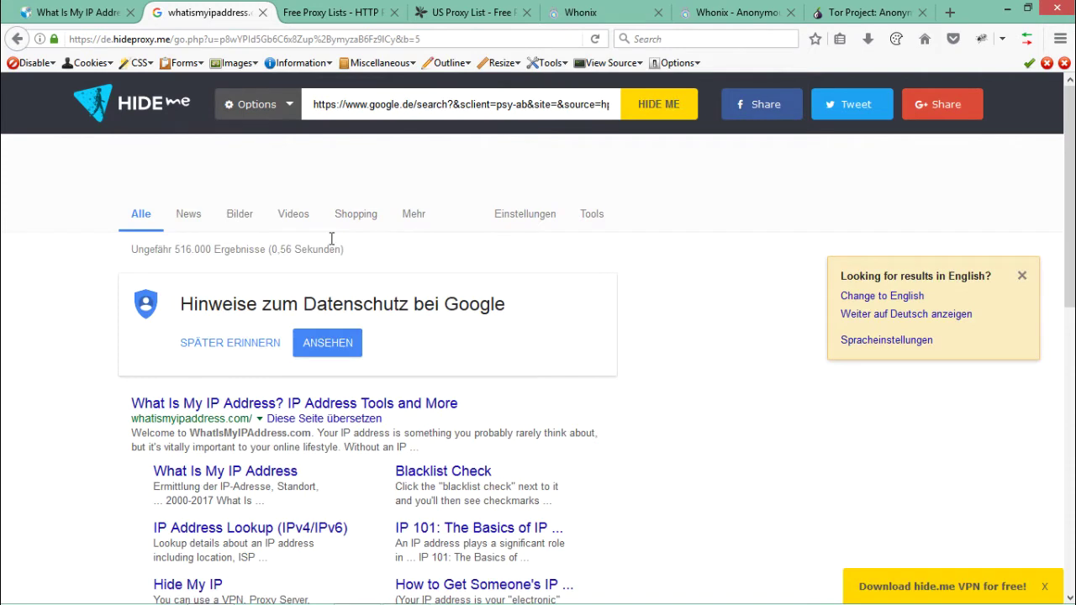
left_click(180, 405)
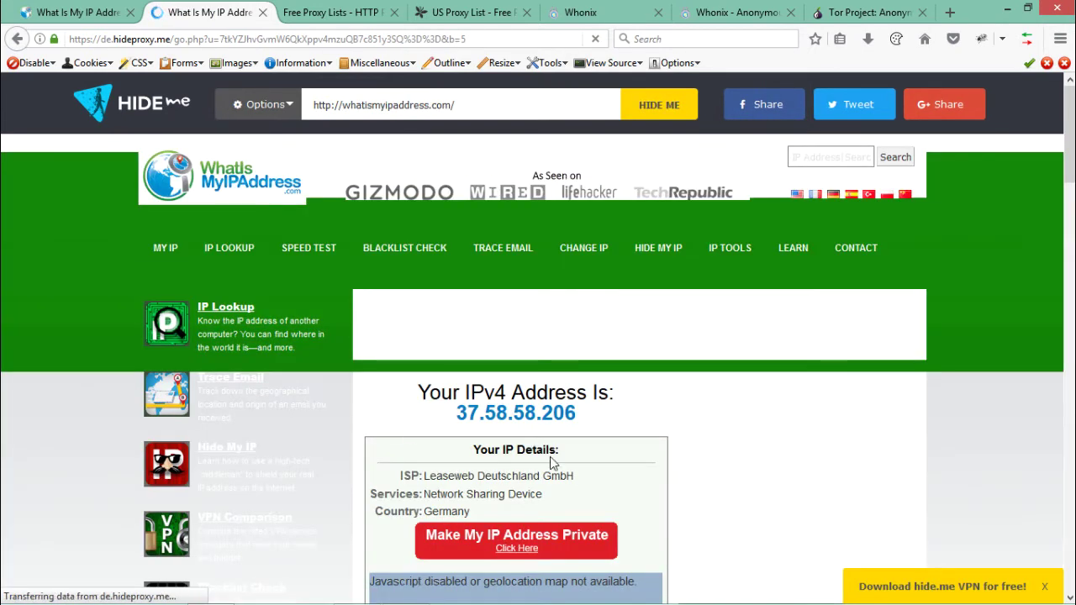
- Examine the ISP and country reported through hide.me and compare them with the zend2.com proxy's result page
left_click_drag(420, 476, 485, 476)
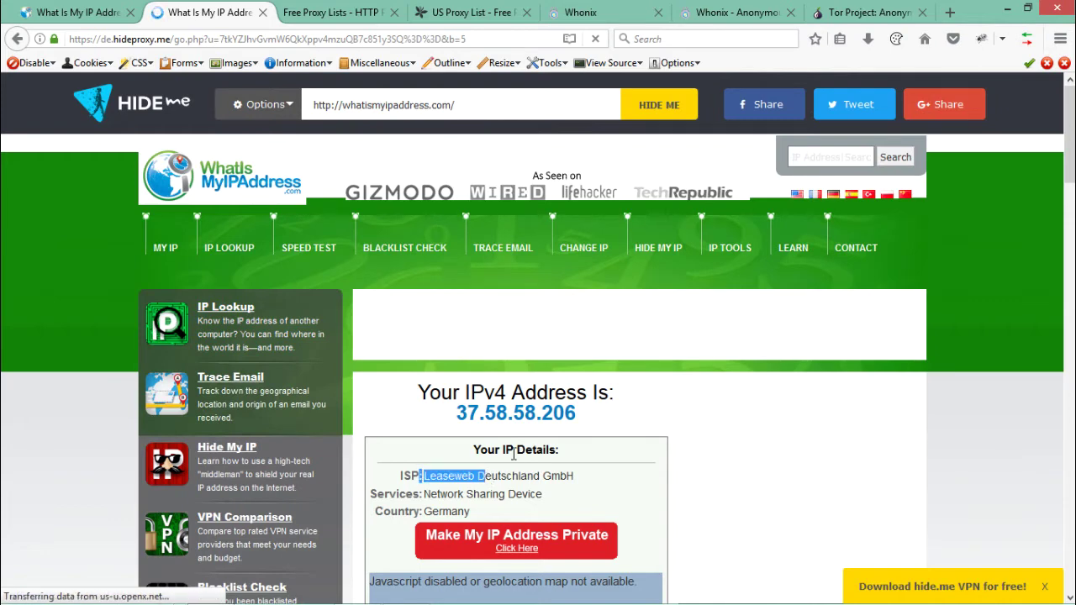
left_click_drag(422, 511, 476, 506)
left_click(434, 406)
left_click(101, 11)
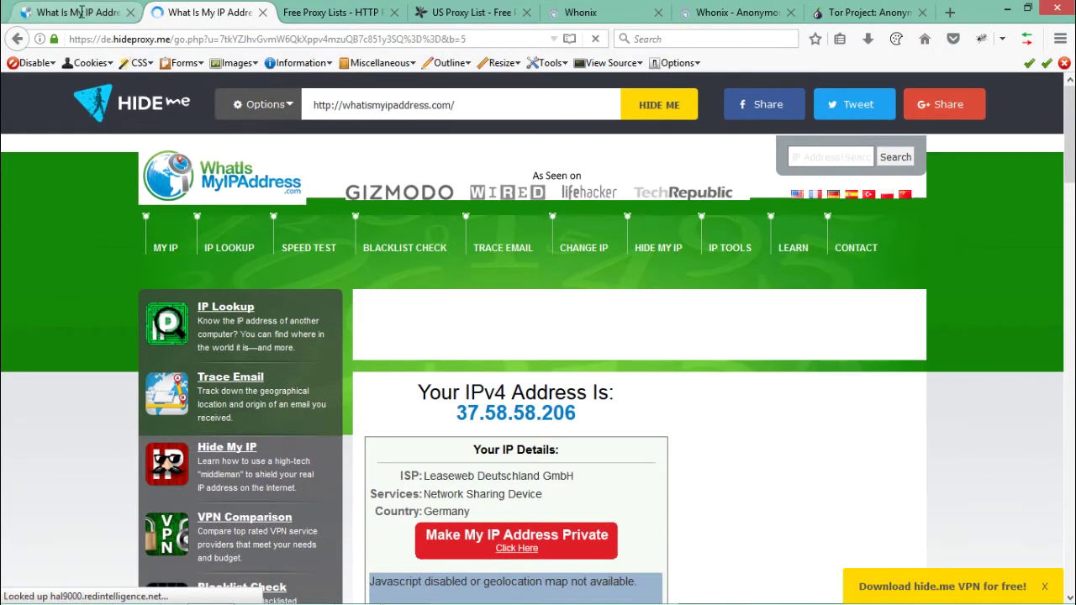
left_click(176, 10)
left_click(99, 10)
left_click(178, 10)
left_click(105, 10)
left_click(187, 10)
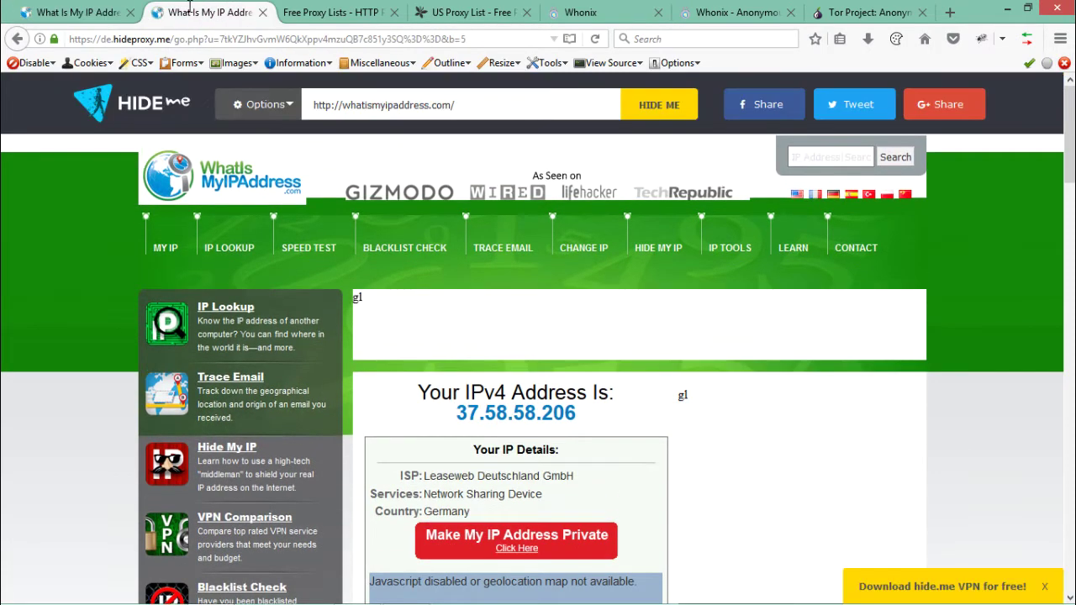
- Close both proxied What Is My IP Address tabs and select the freeproxylists.net web address
left_click(127, 12)
left_click(130, 11)
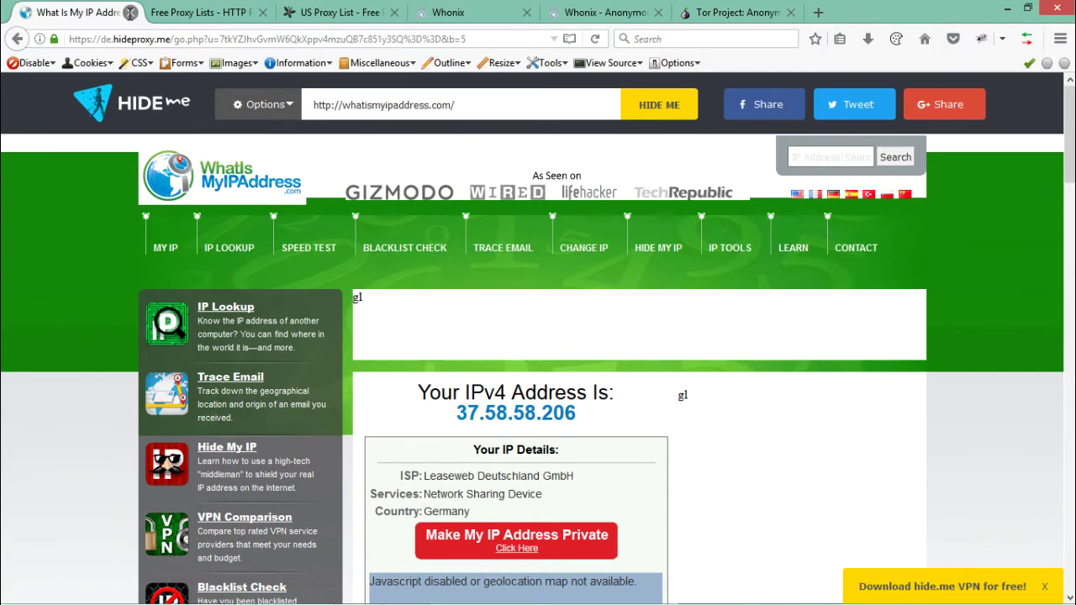
left_click(130, 11)
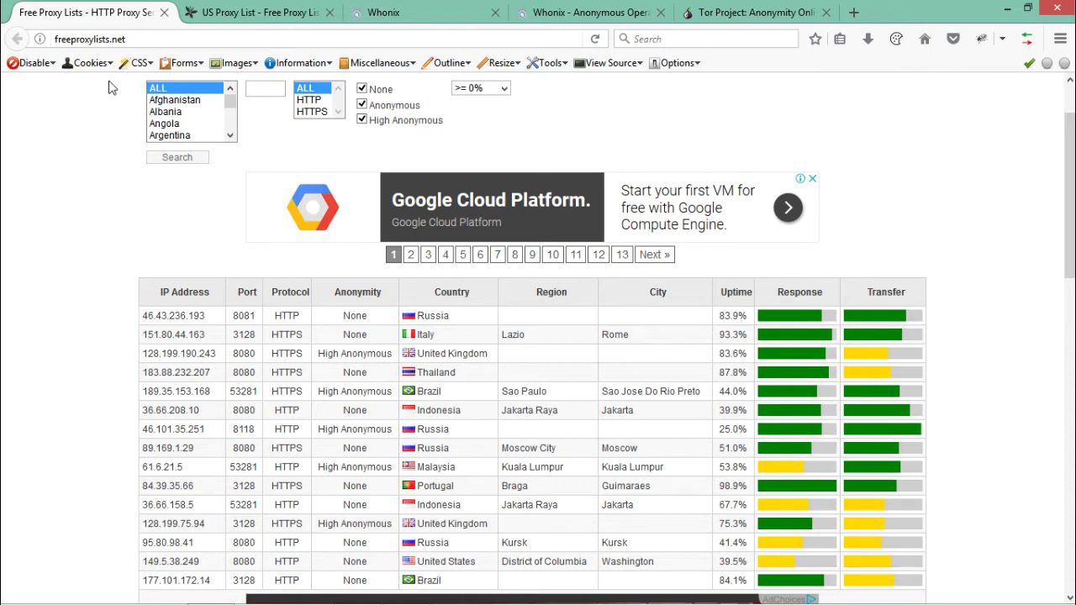
left_click_drag(126, 39, 66, 37)
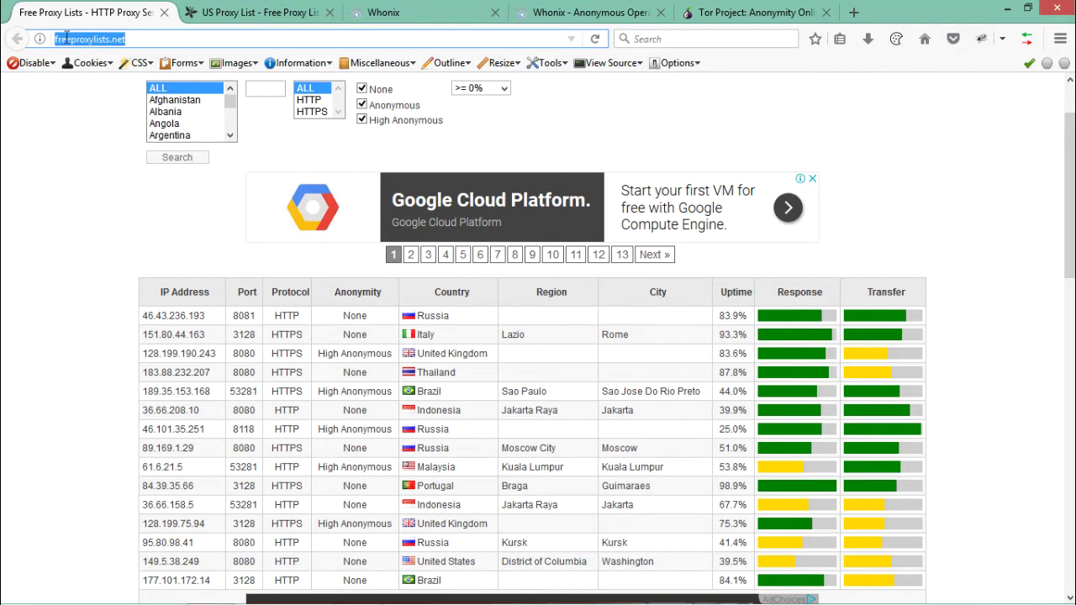
- Copy the IP address 46.43.236.193 of the Russian HTTP proxy from the first row of the freeproxylists.net table
left_click(143, 42)
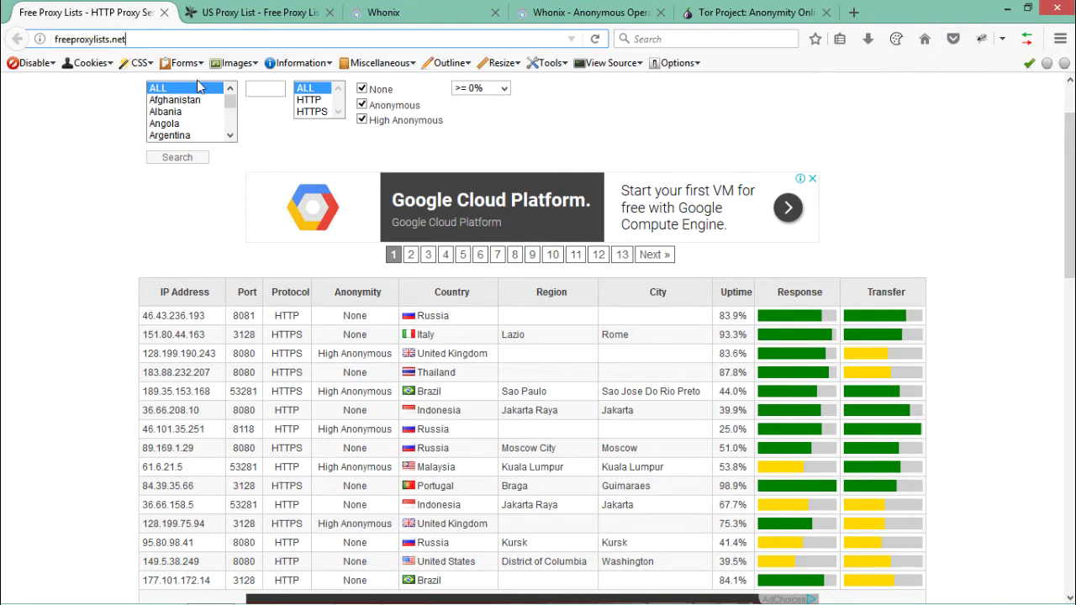
scroll(1072, 242, "down", 1)
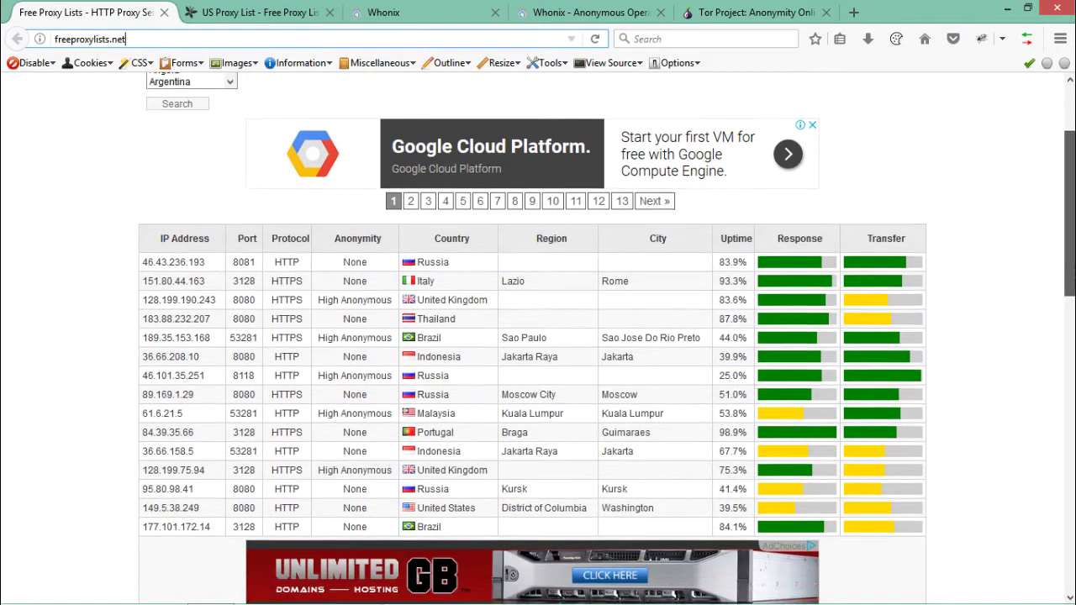
scroll(492, 223, "down", 1)
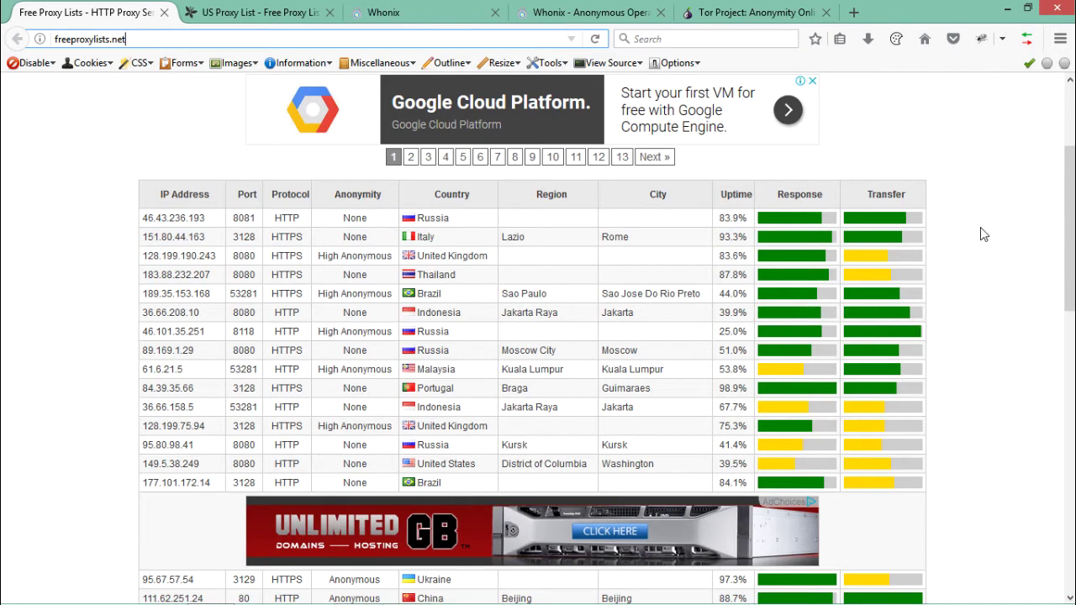
scroll(980, 227, "down", 1)
scroll(319, 164, "up", 1)
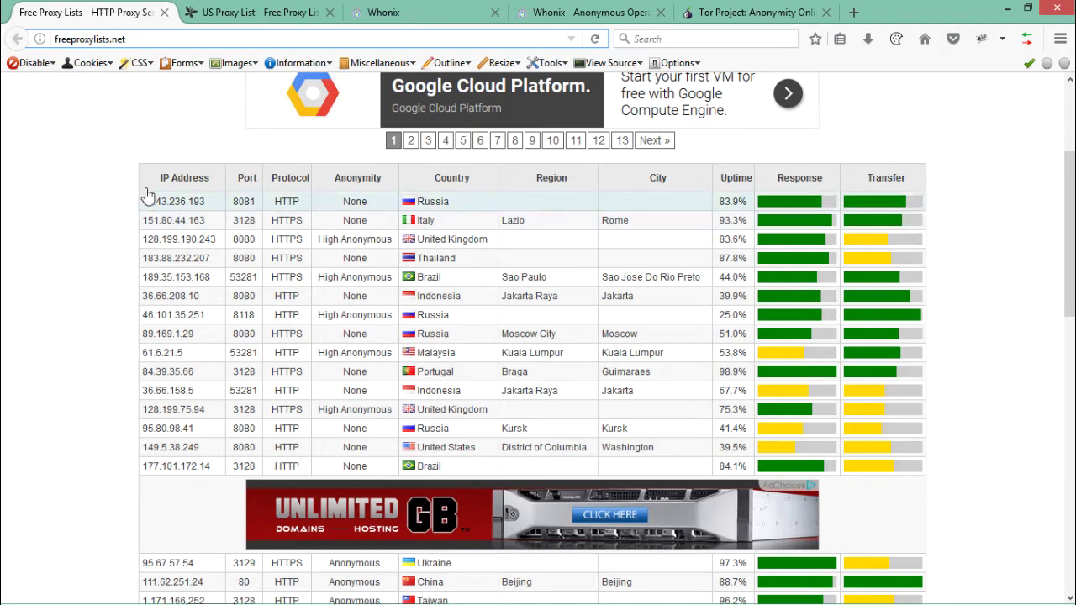
left_click_drag(143, 205, 210, 210)
key("ctrl+c")
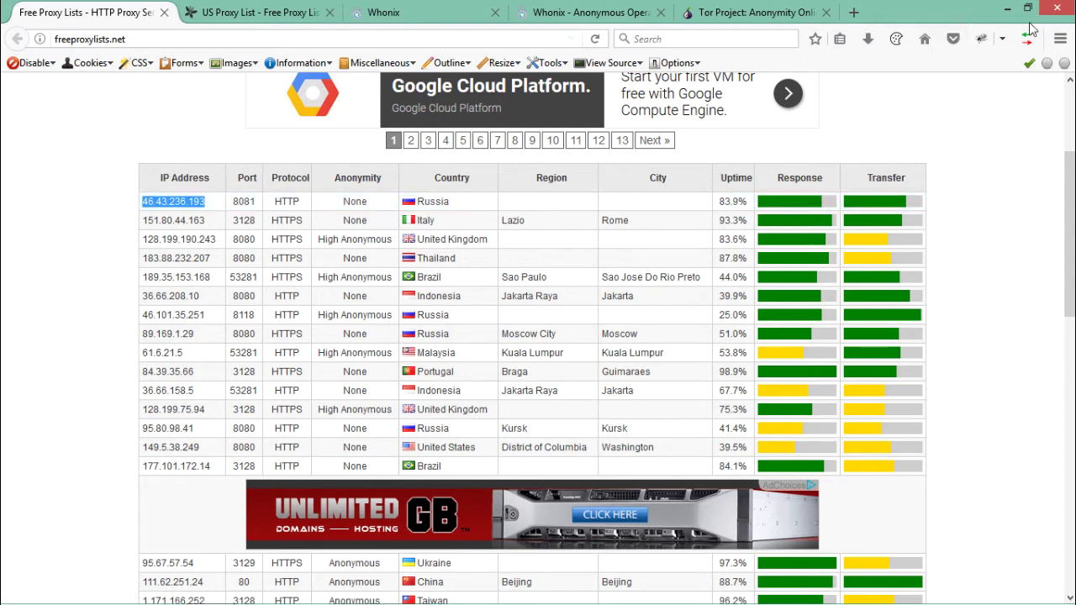
- Open the browser's advanced network connection settings in a new tab
left_click(866, 11)
left_click(1060, 40)
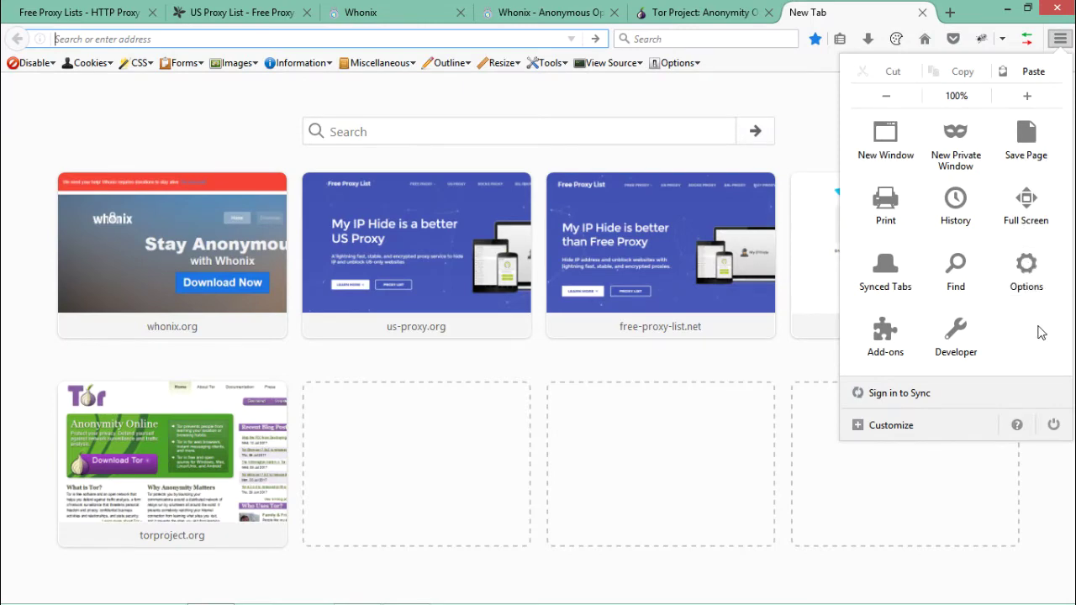
left_click(1027, 266)
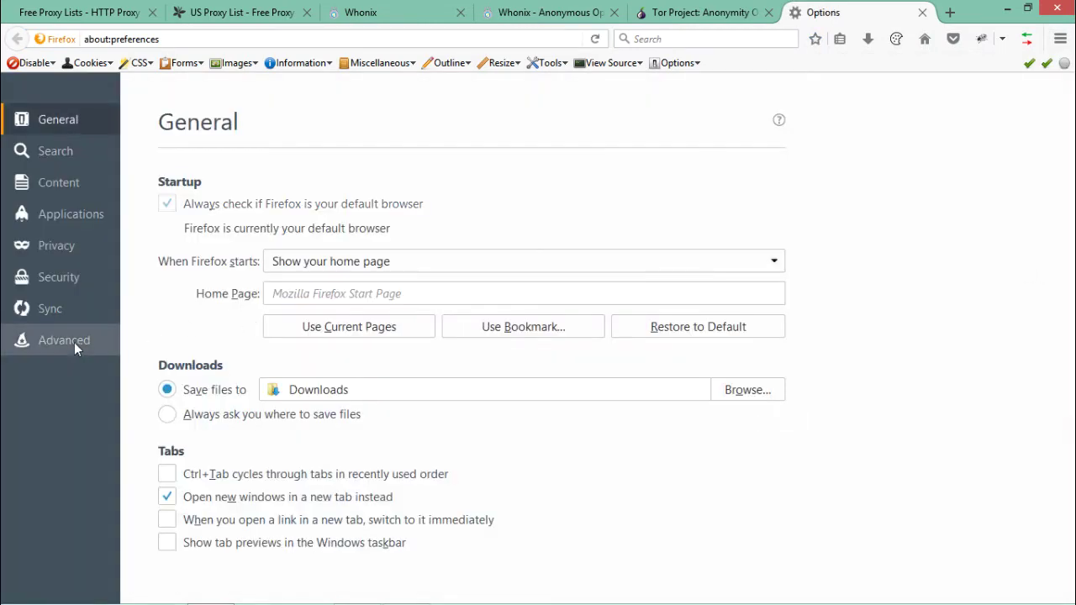
left_click(80, 340)
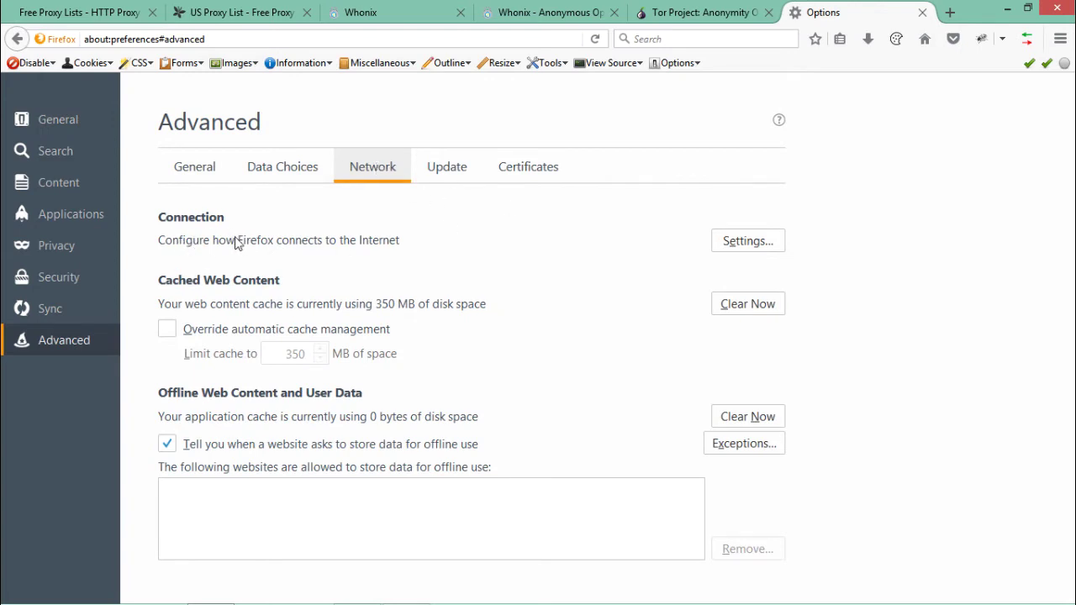
left_click(750, 243)
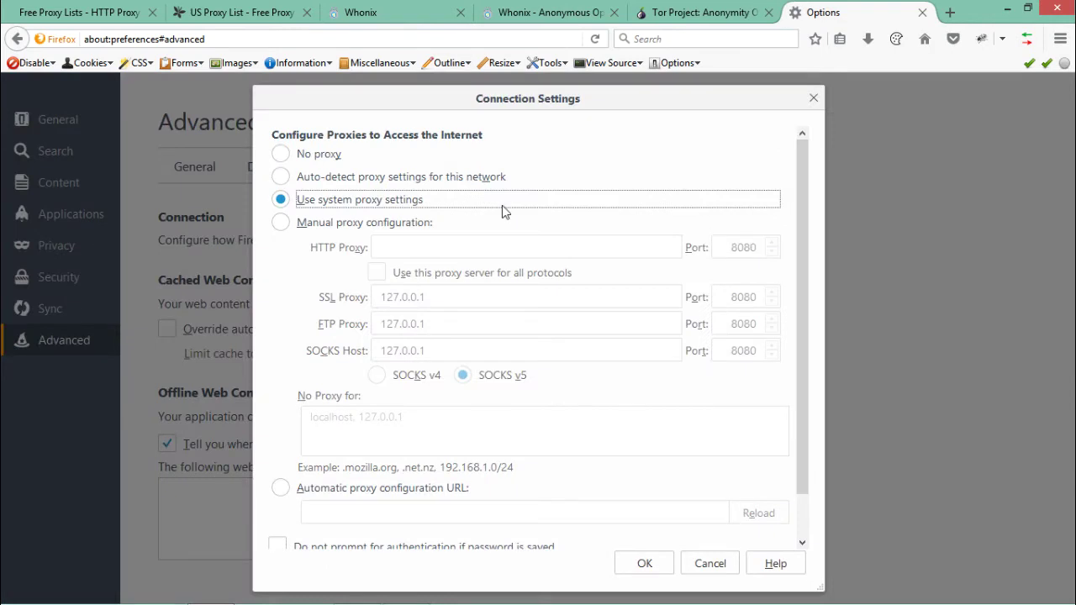
- Enable manual proxy configuration and enter the copied address 46.43.236.193 as the HTTP proxy
left_click(345, 221)
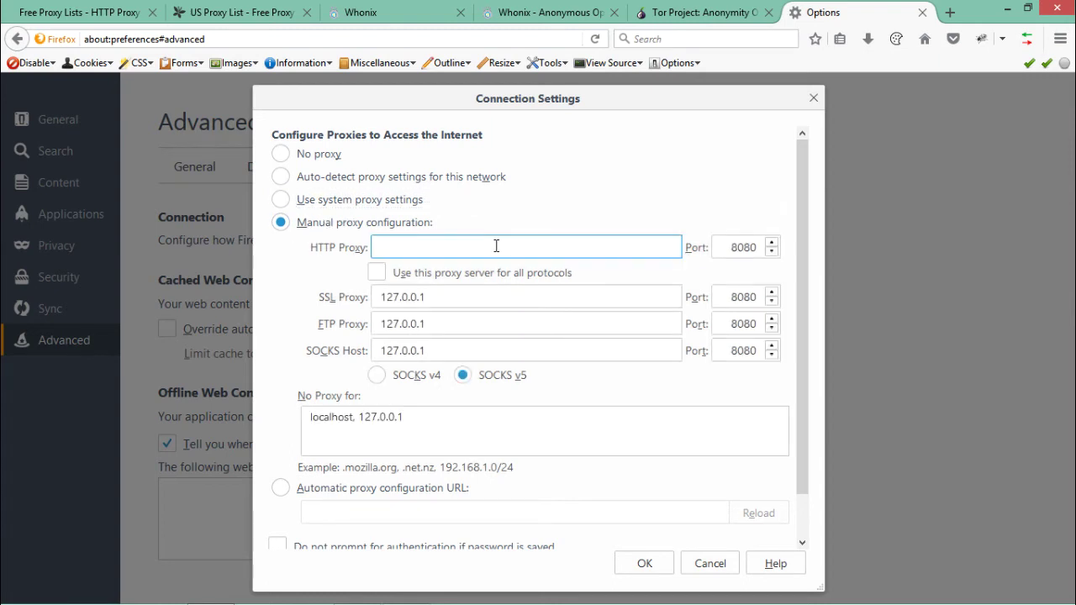
key("ctrl+v")
key("shift+Tab")
left_click(383, 249)
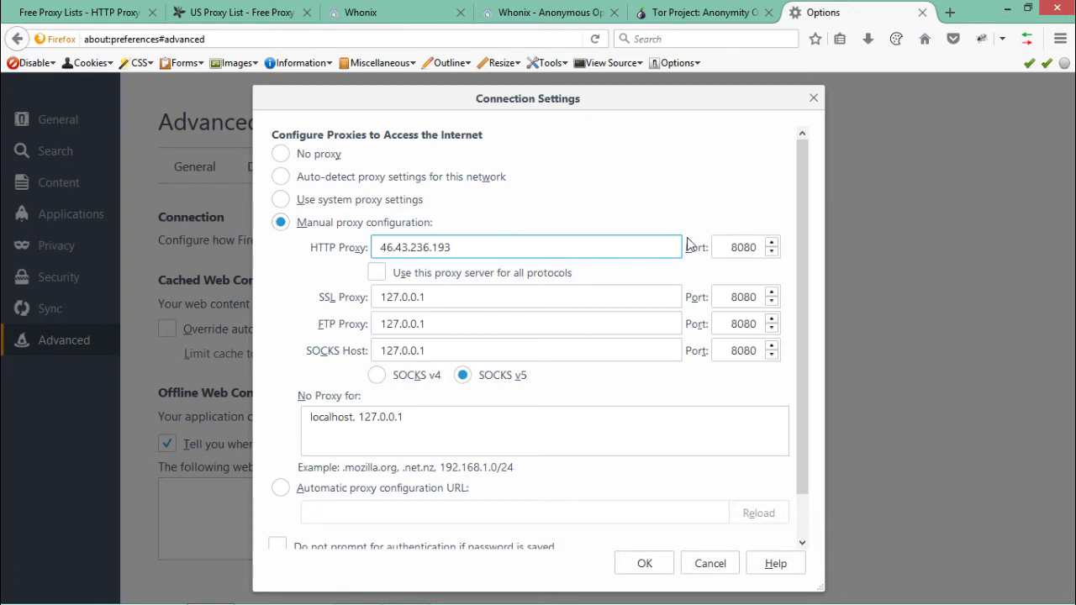
- Set the HTTP proxy port to 8081 as given in the proxy list and apply this proxy server to all protocols
left_click(735, 249)
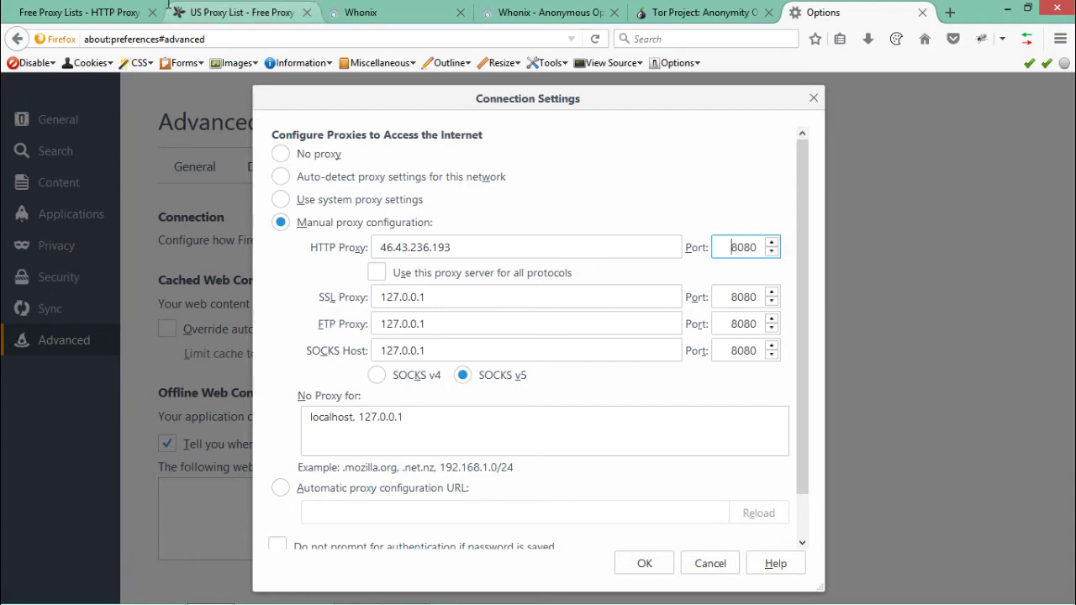
left_click(80, 12)
left_click(76, 241)
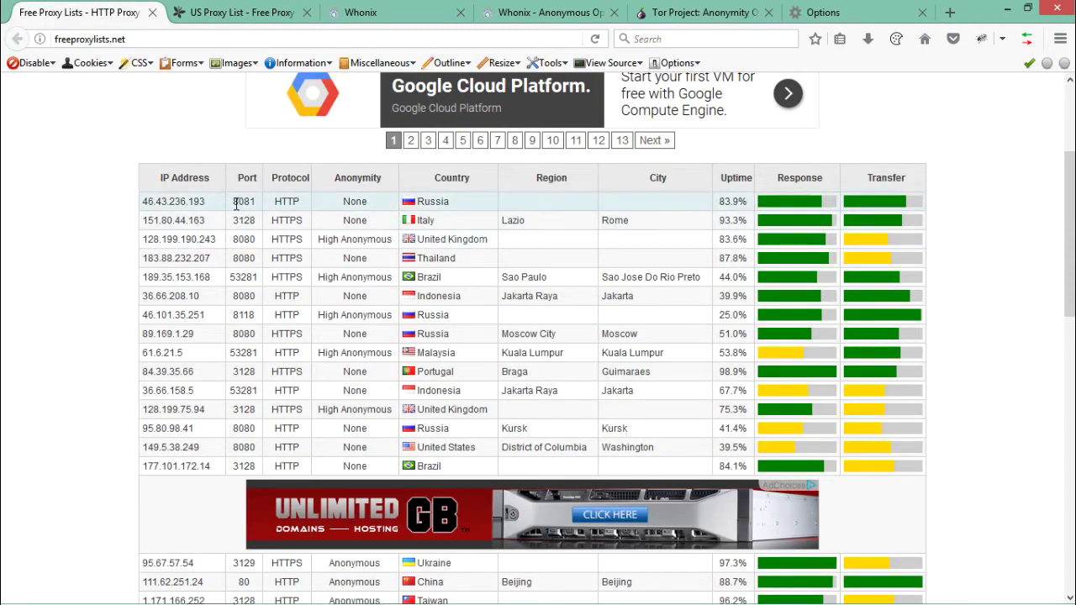
left_click(739, 13)
left_click(809, 11)
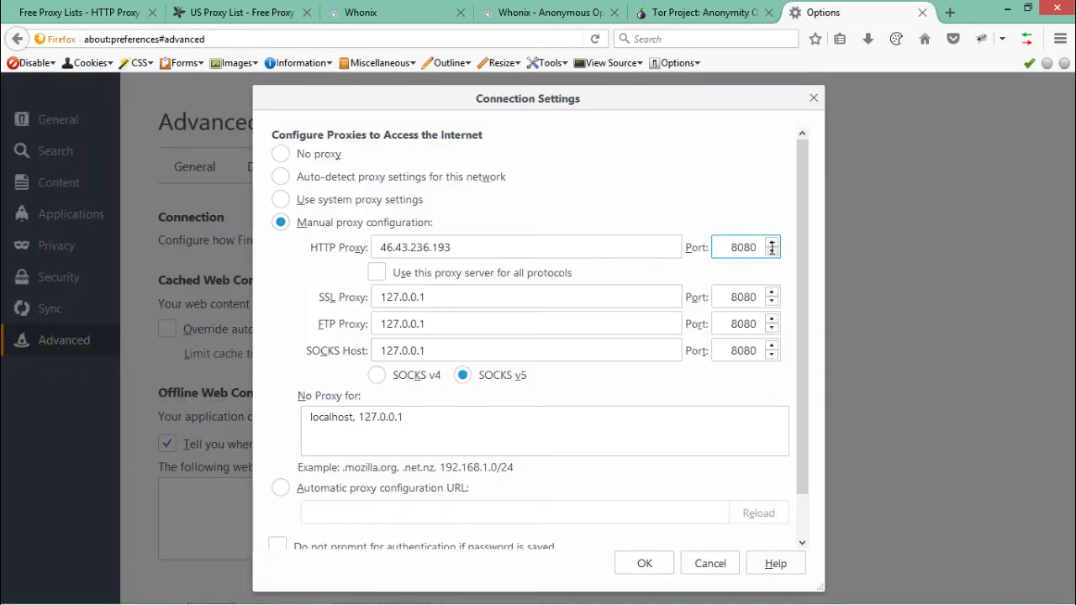
key("Delete")
key("Delete")
key("Delete")
type("8081")
left_click(383, 278)
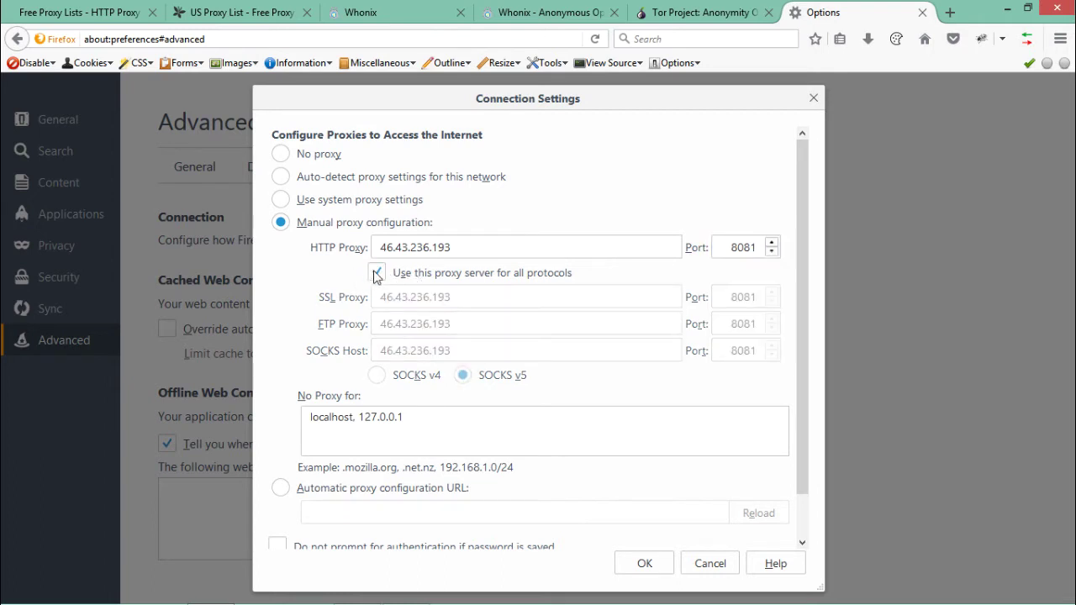
left_click(645, 564)
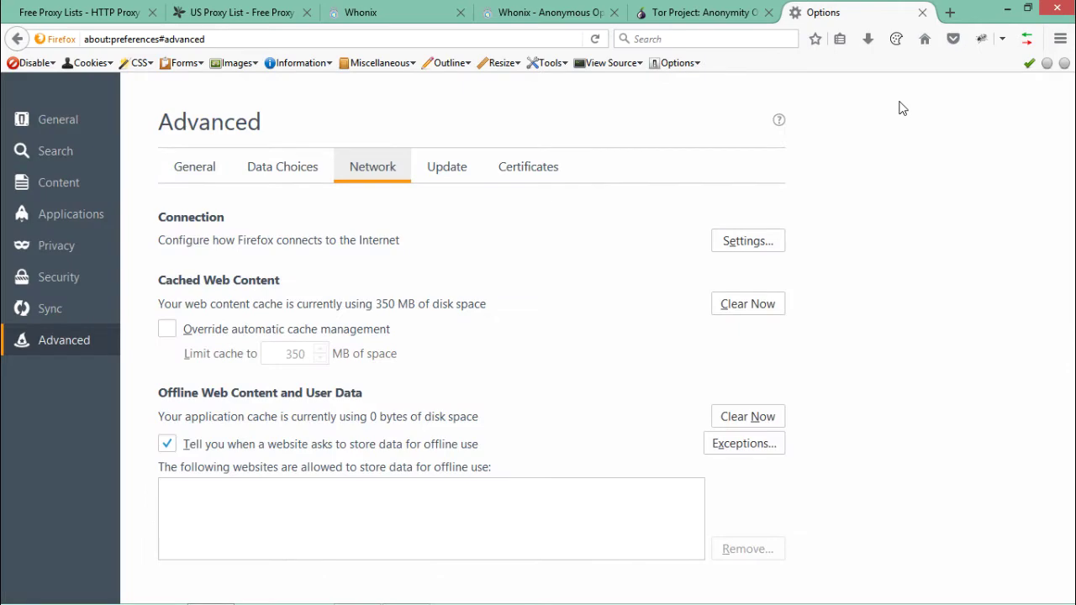
- Try to load google.com in a new tab through the configured proxy
left_click(949, 13)
type("google.com/")
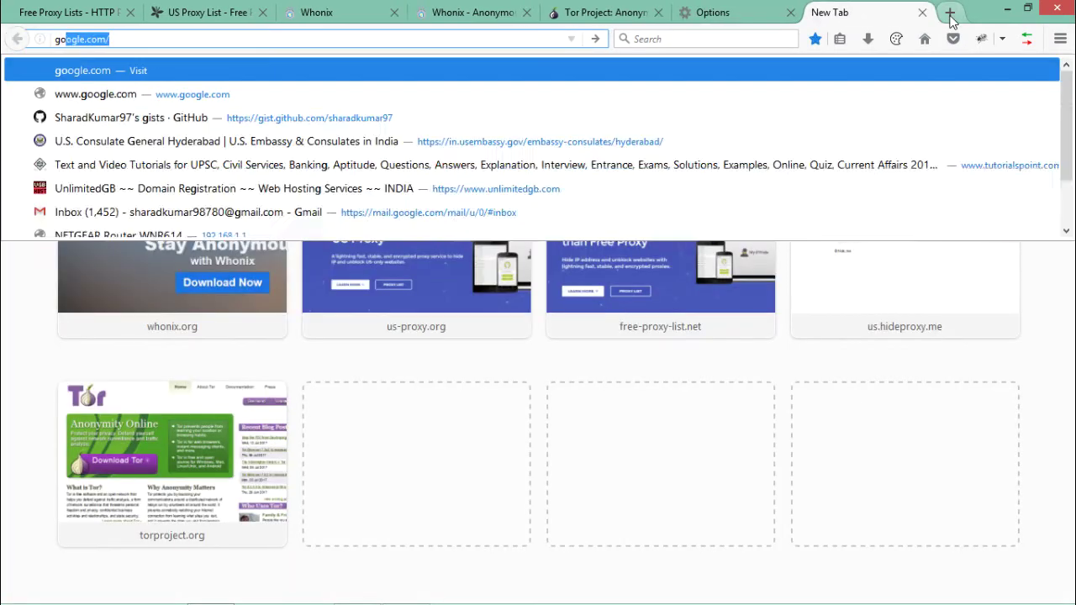
key("Return")
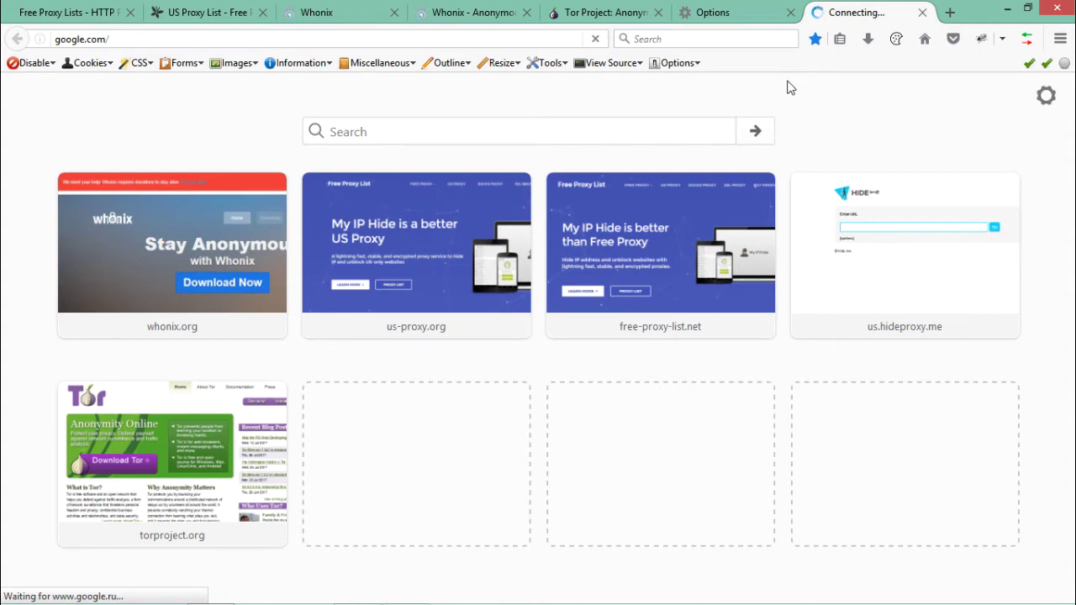
- Open whatismyipaddress.com in a new tab and deny its request for location access
left_click(950, 11)
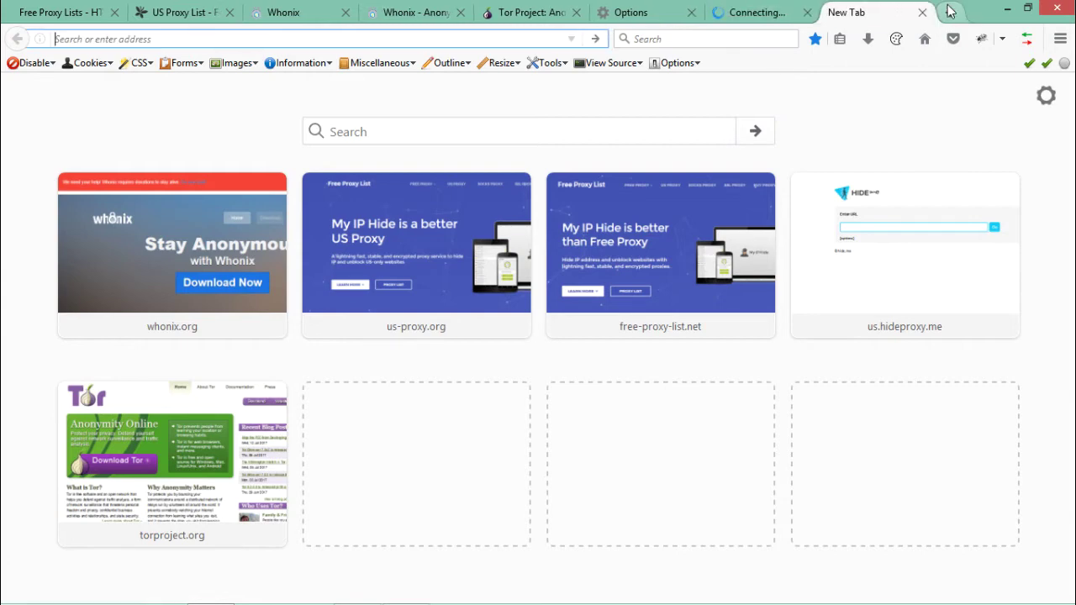
type("whja")
key("BackSpace")
key("BackSpace")
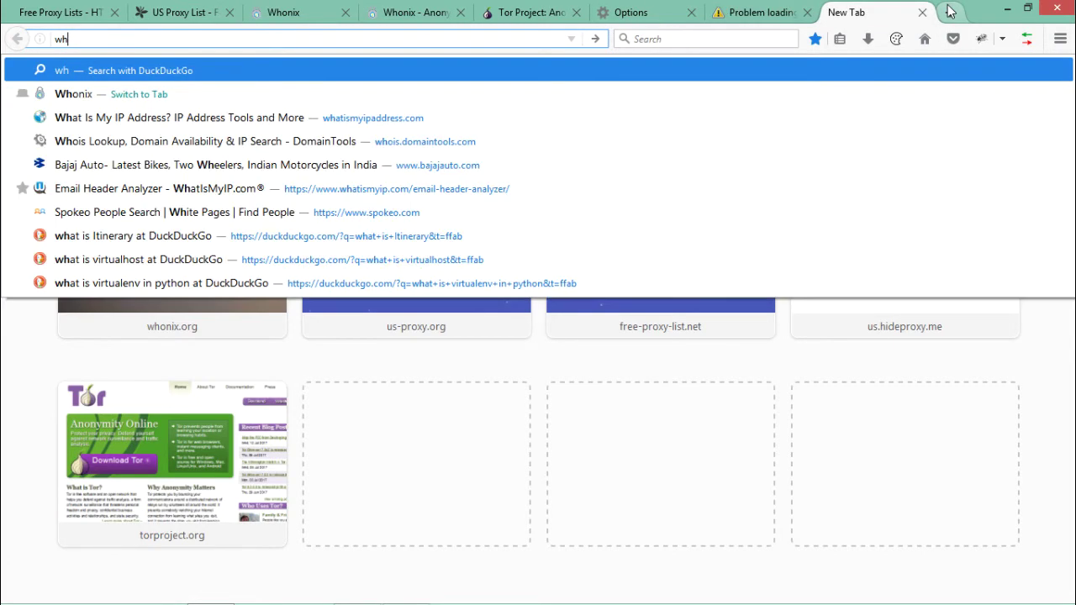
type("at")
key("Return")
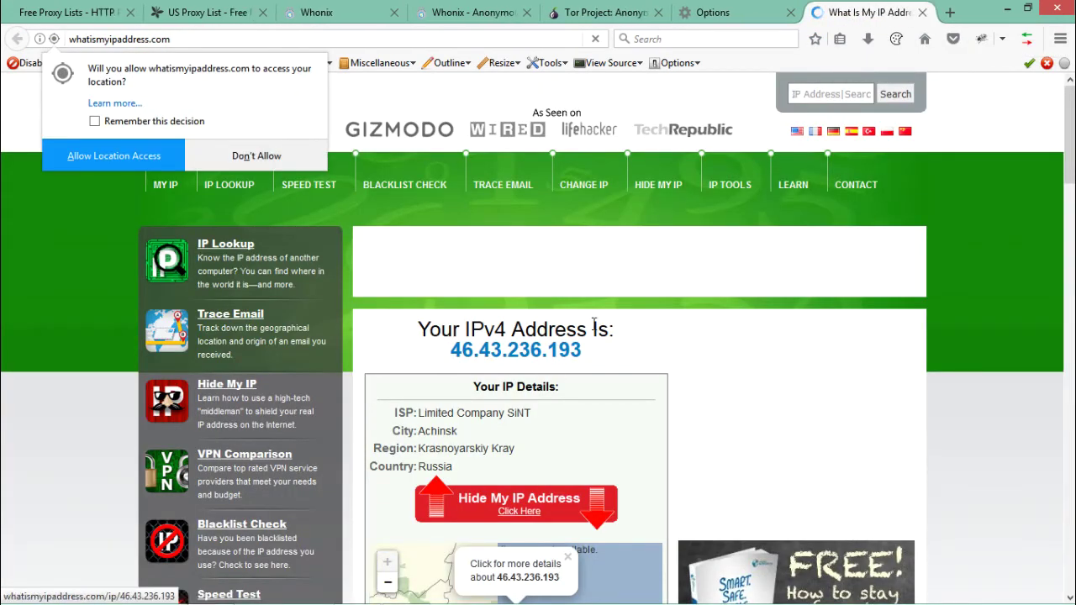
left_click(267, 159)
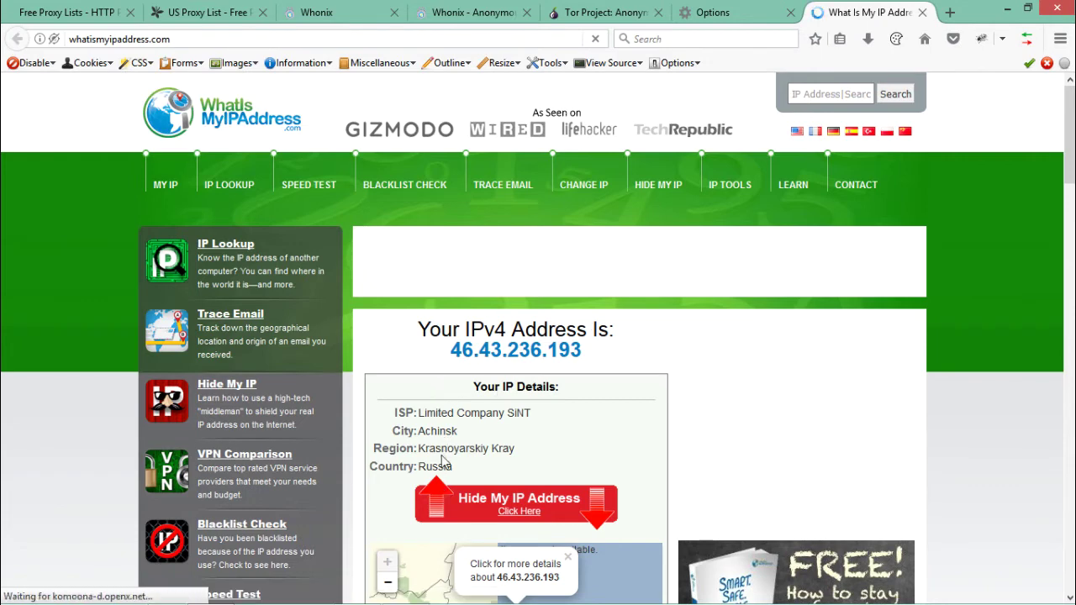
- Highlight the country reported in the IP details, then close the IP address page
double_click(438, 466)
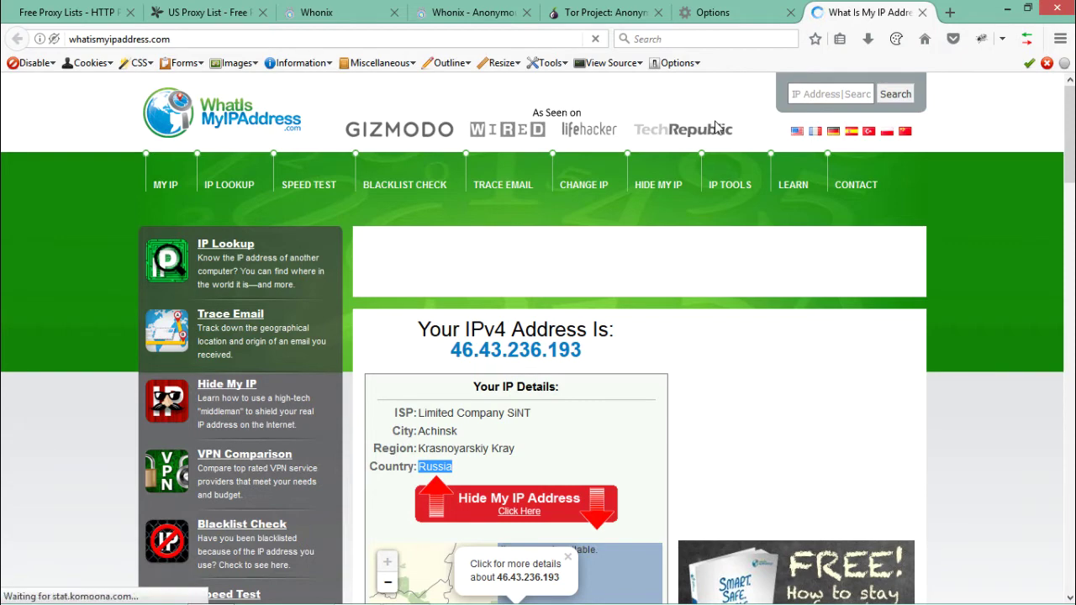
left_click(922, 13)
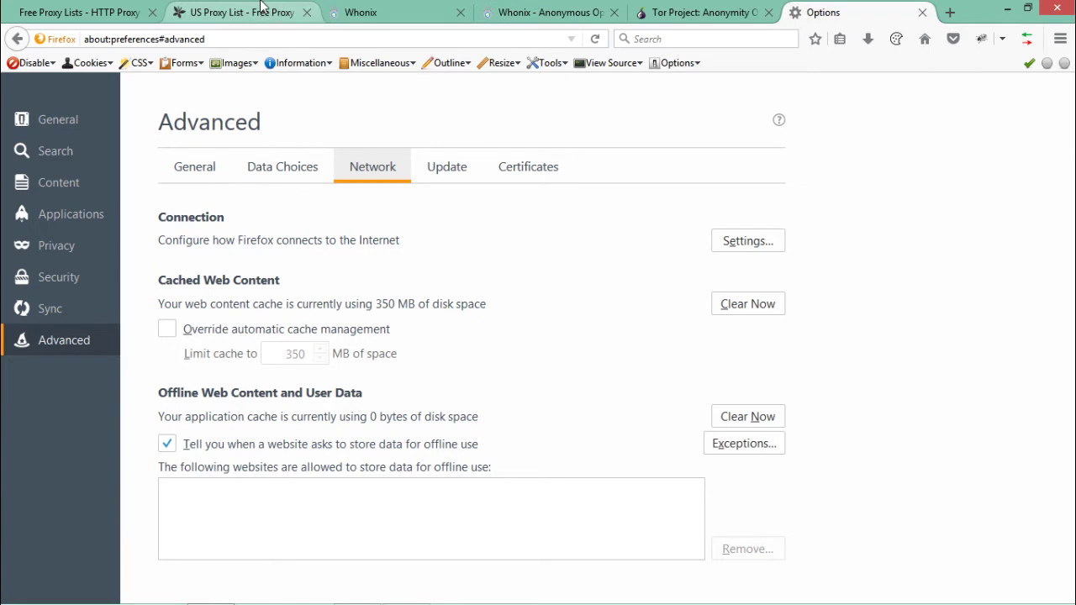
- View the us-proxy.org proxy list page and point out its web address
left_click(261, 6)
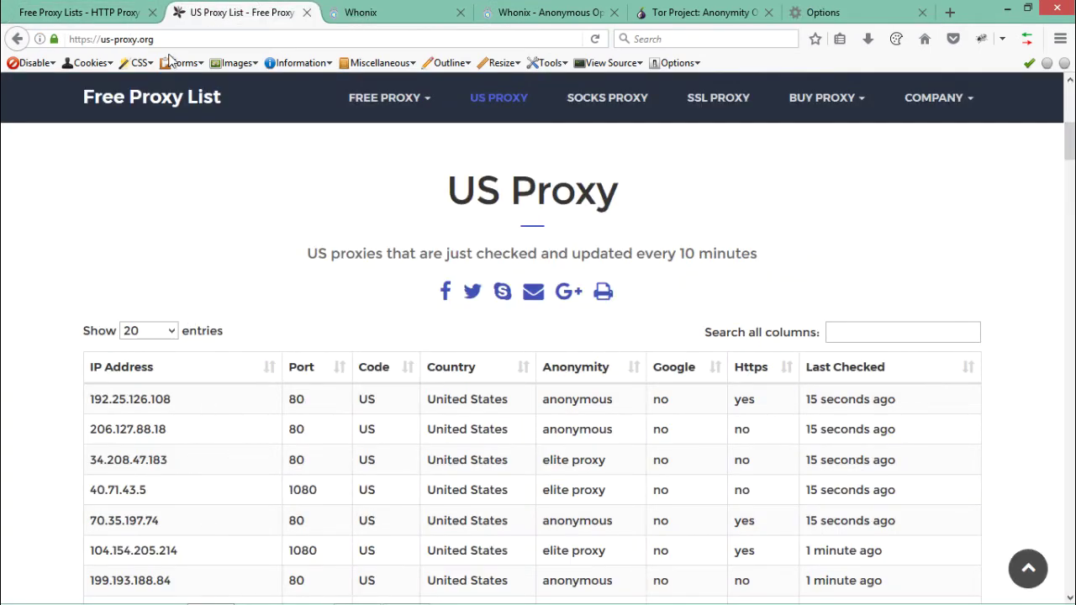
left_click_drag(155, 39, 75, 40)
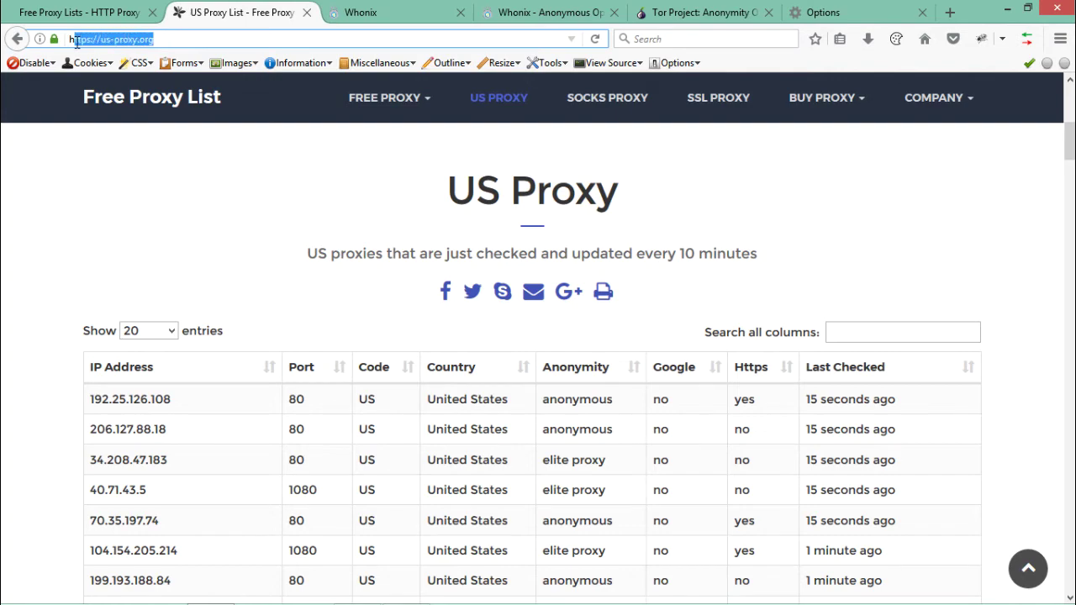
left_click(167, 216)
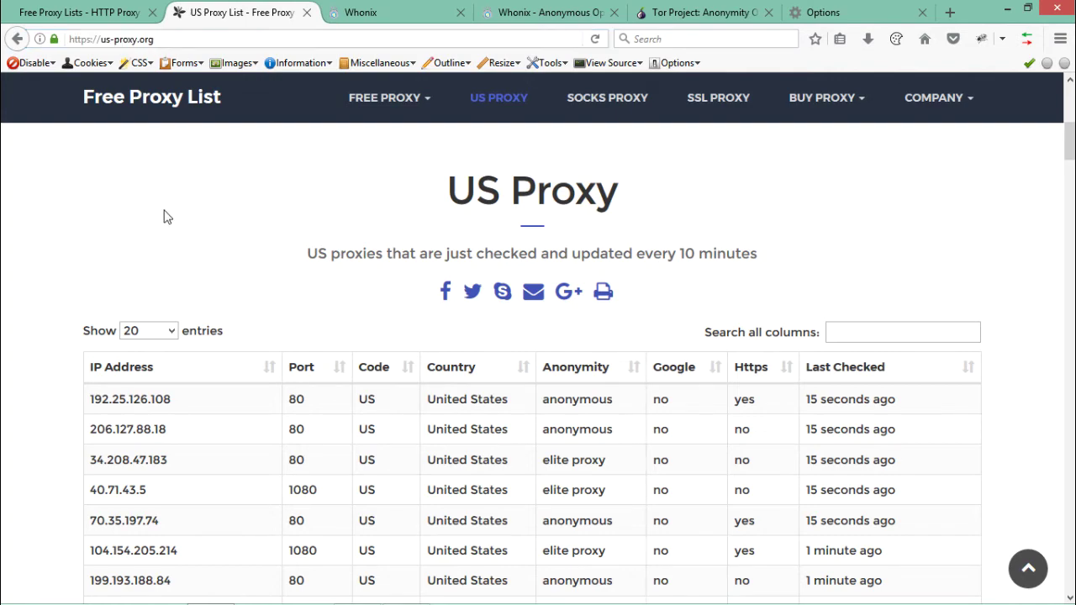
left_click_drag(1070, 143, 1070, 77)
- Close the freeproxylists.net and us-proxy.org tabs
left_click(138, 15)
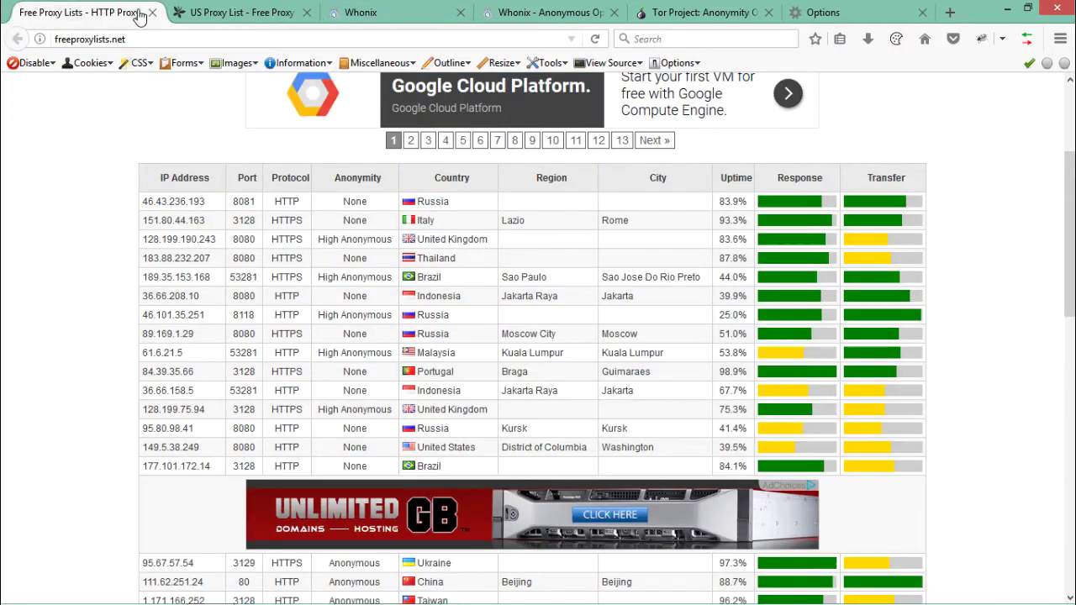
left_click(151, 12)
left_click(151, 12)
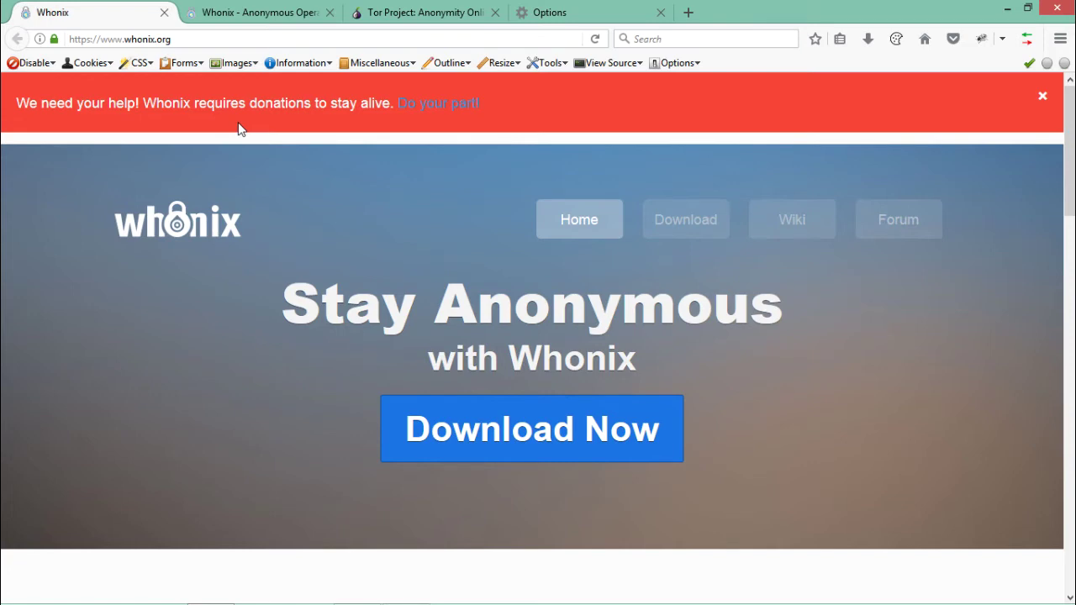
- Examine the Whonix home page, including its web address and the sections on Tor, isolation and compatibility
scroll(1069, 157, "down", 1)
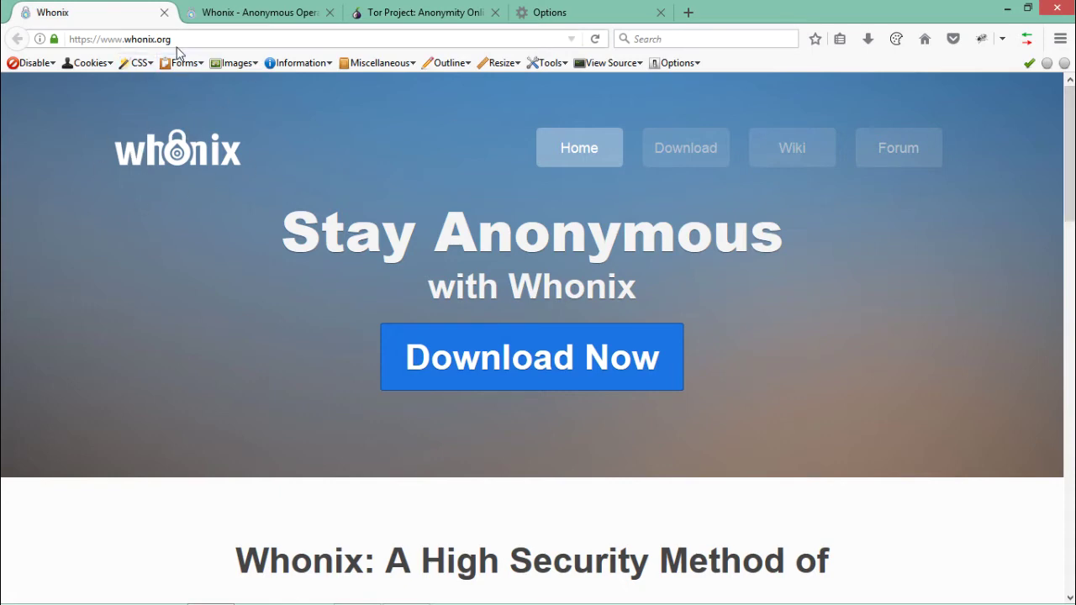
left_click_drag(199, 39, 65, 39)
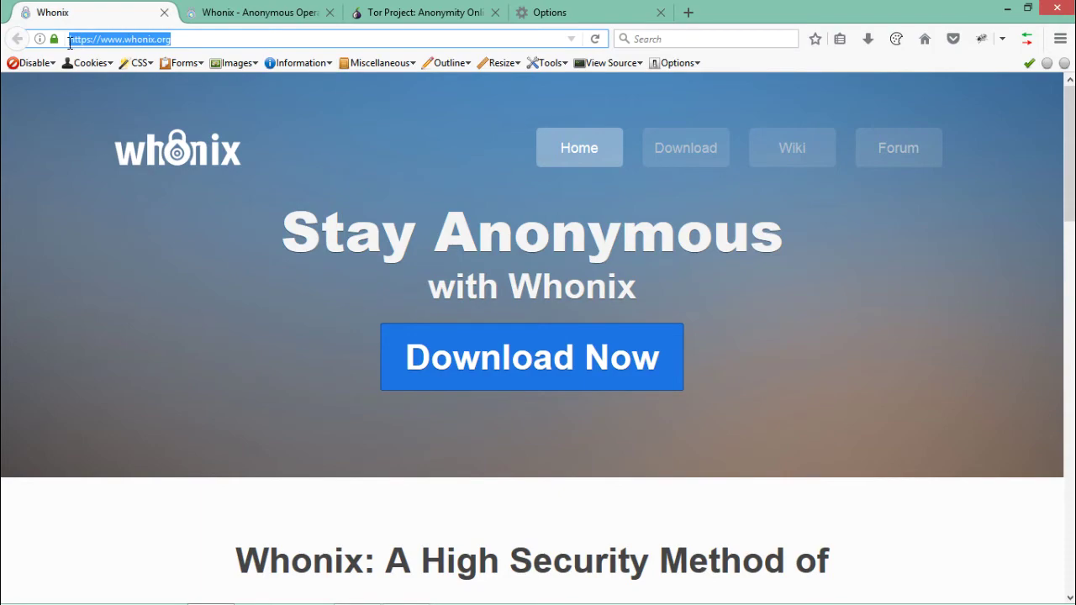
left_click(212, 42)
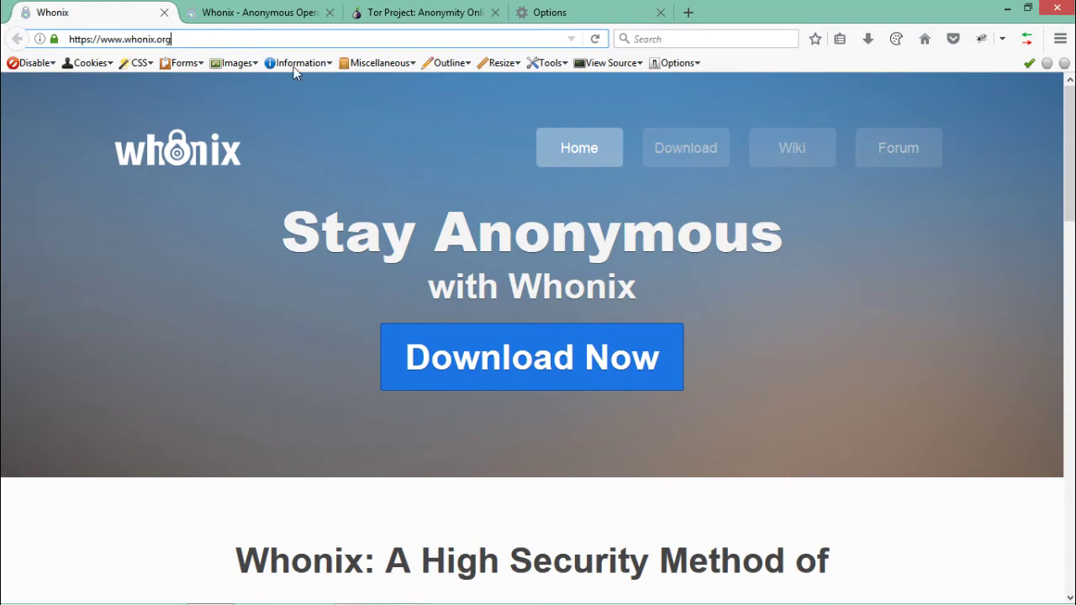
left_click_drag(1065, 194, 1066, 417)
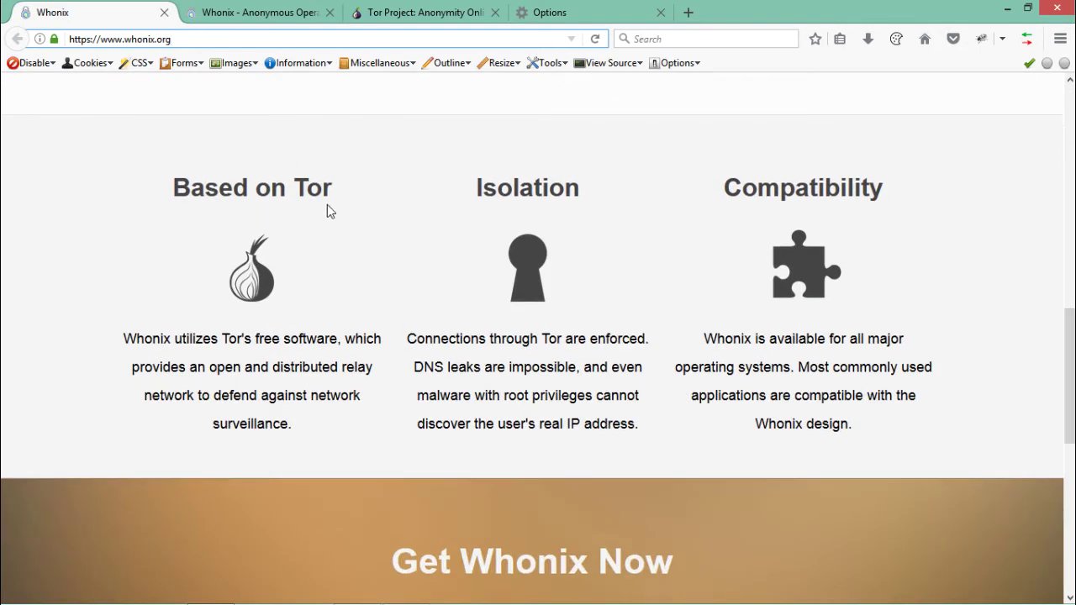
- View the Tor Project home page and highlight its torproject.org web address
left_click(402, 12)
left_click(304, 39)
key("ctrl+shift+Left")
key("ctrl+shift+Left")
key("ctrl+shift+Left")
key("ctrl+shift+Left")
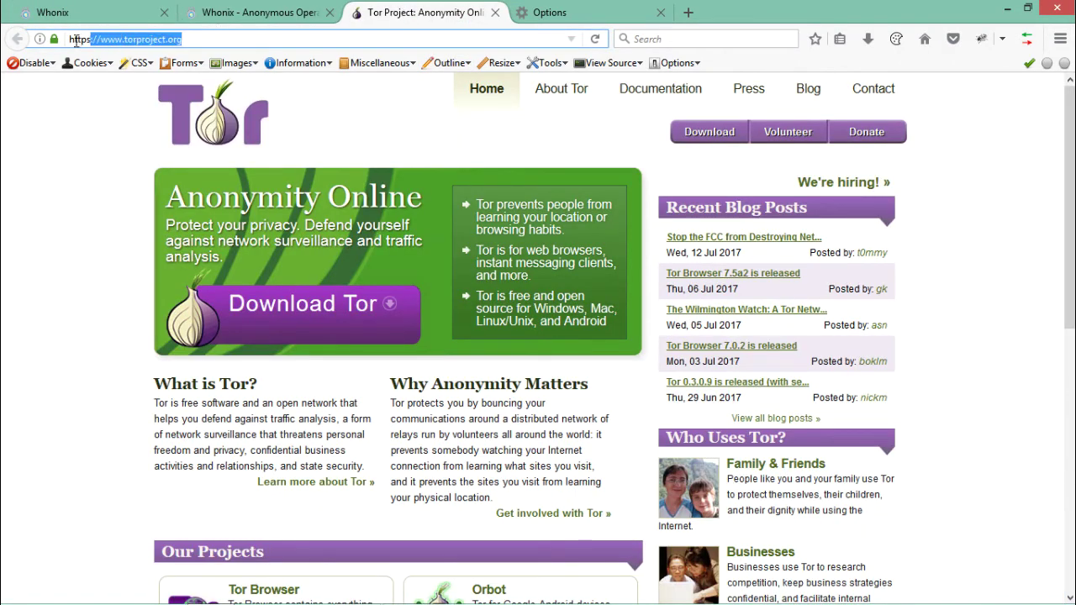
left_click(190, 38)
left_click(86, 168)
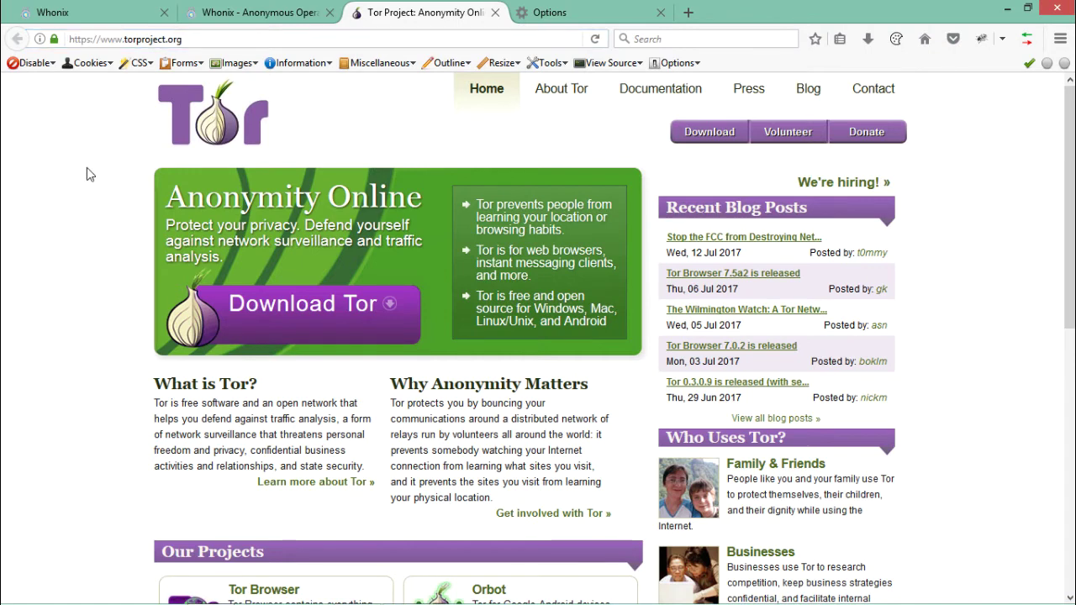
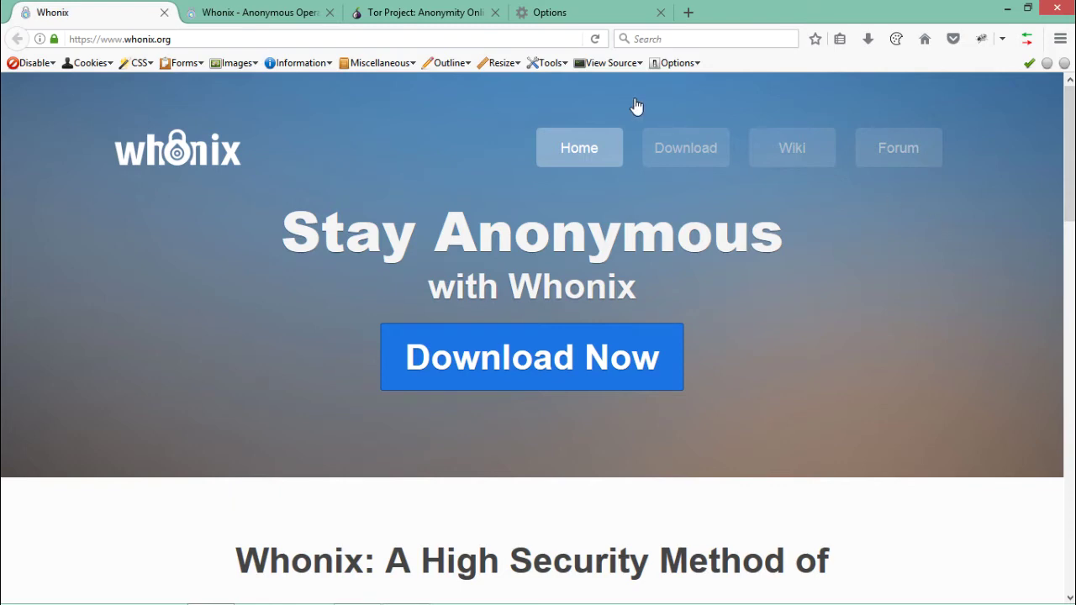
- Examine the stream isolation diagram on the Whonix wiki and the Get Whonix Now platforms on its home page, ending at the desktop
left_click(277, 11)
scroll(615, 254, "down", 1)
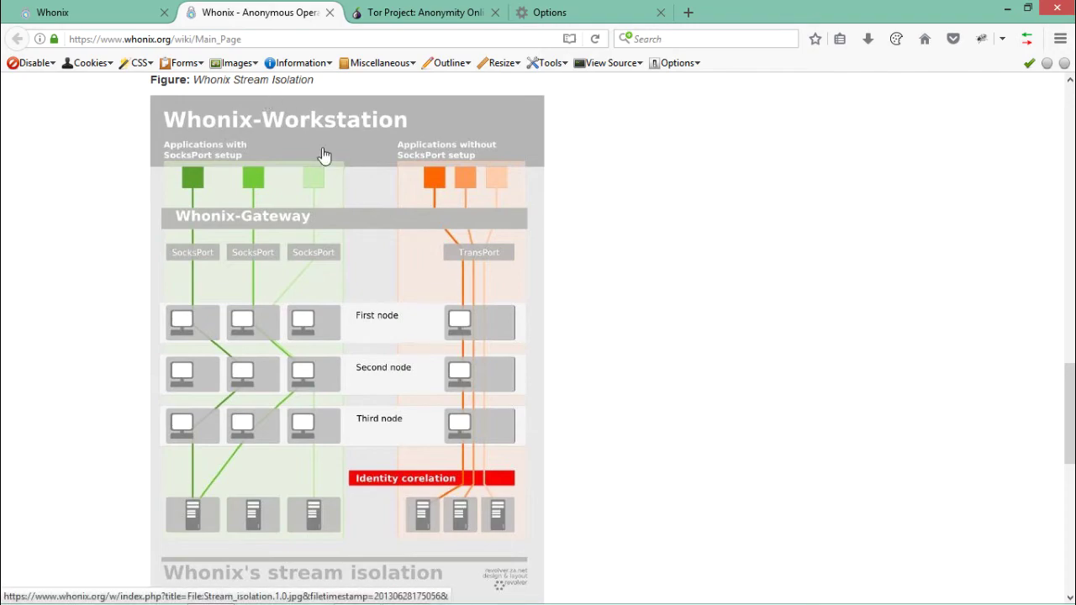
left_click(108, 9)
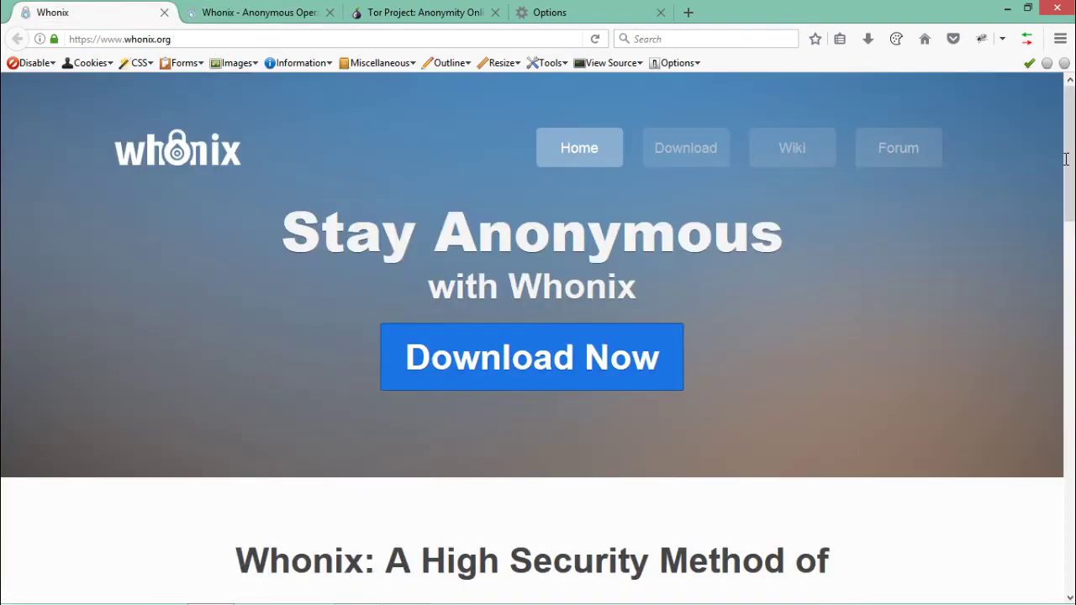
left_click_drag(1066, 159, 1066, 493)
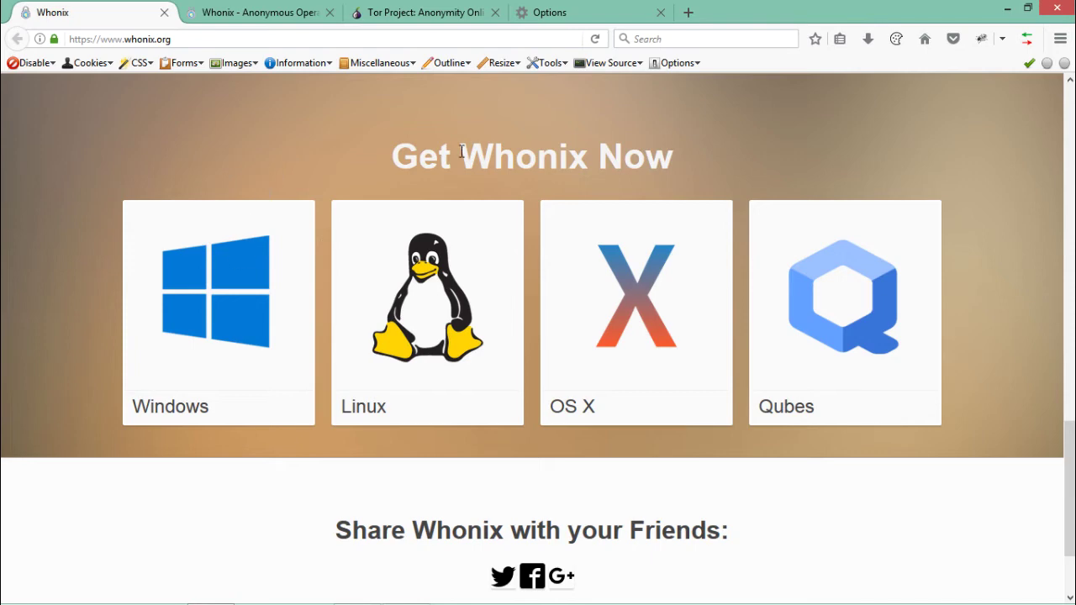
left_click(1013, 8)
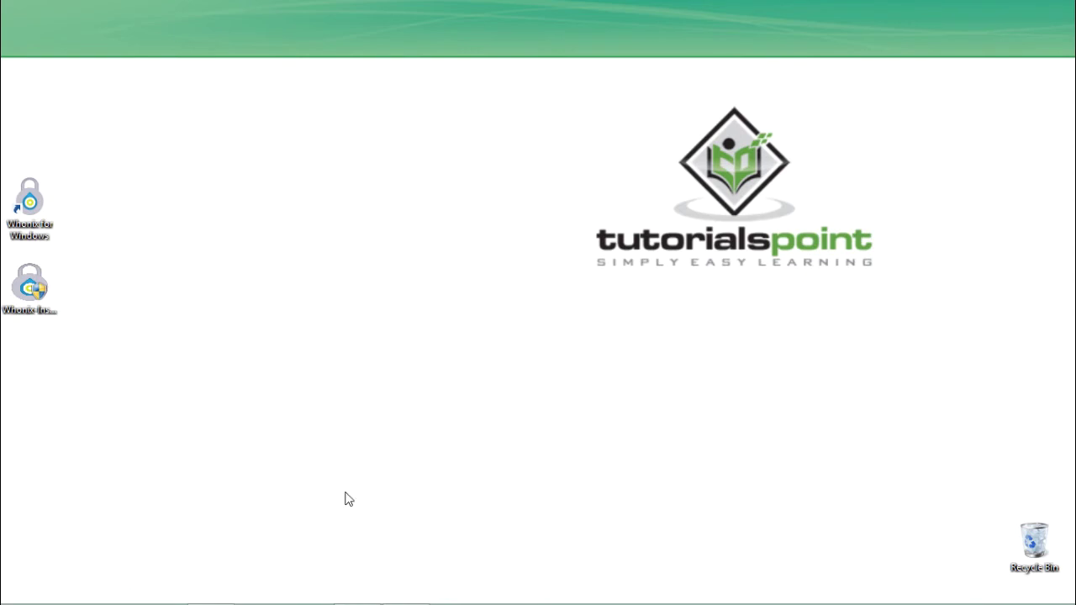
- Try to launch VirtualBox from its pinned shortcut and agree to delete the broken shortcut
mouse_move(270, 577)
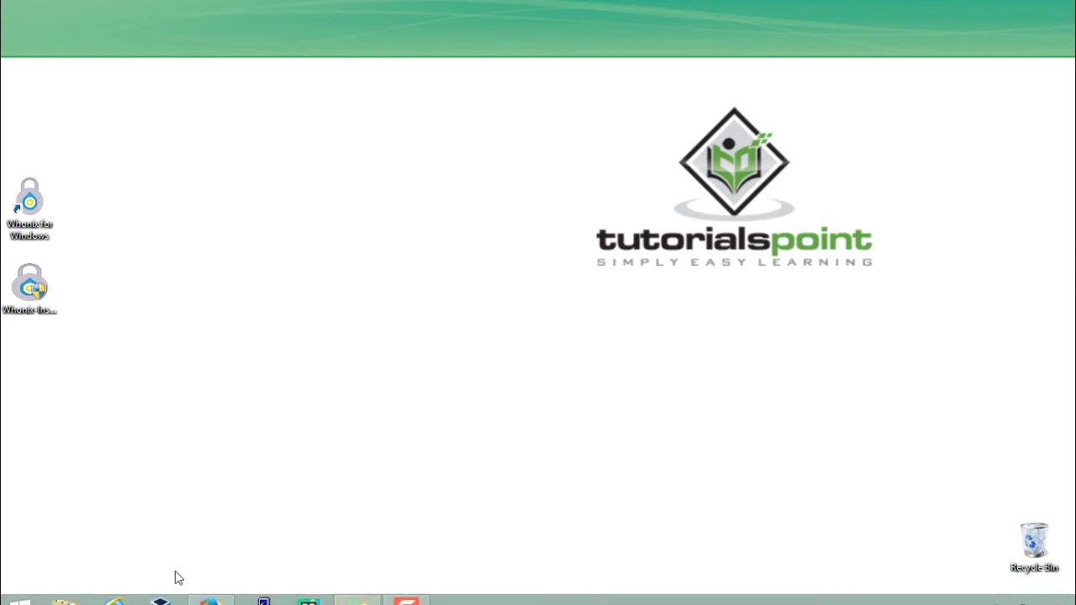
left_click(156, 595)
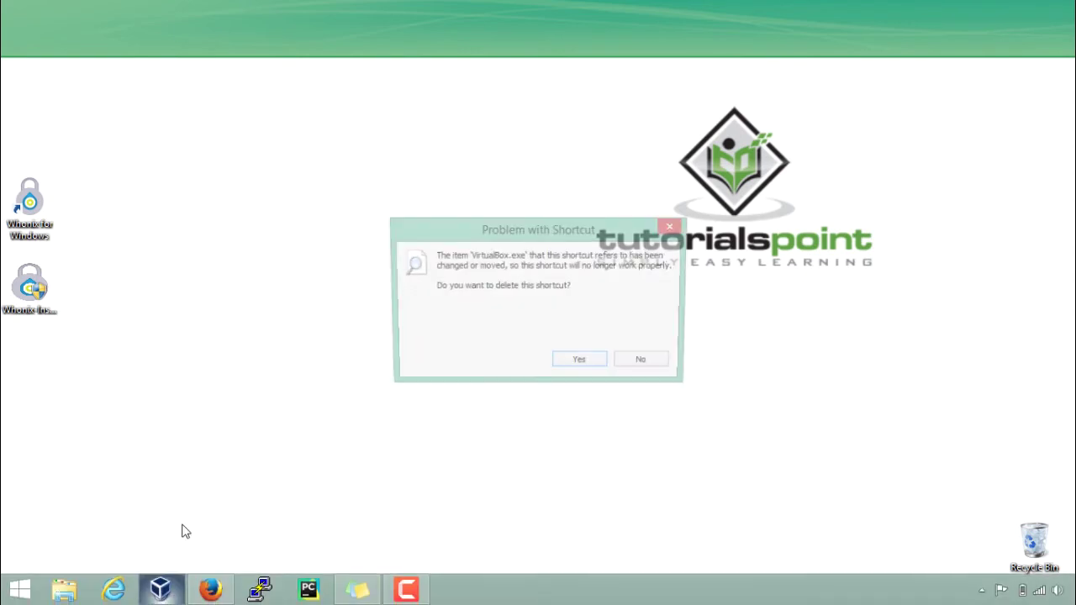
left_click(592, 363)
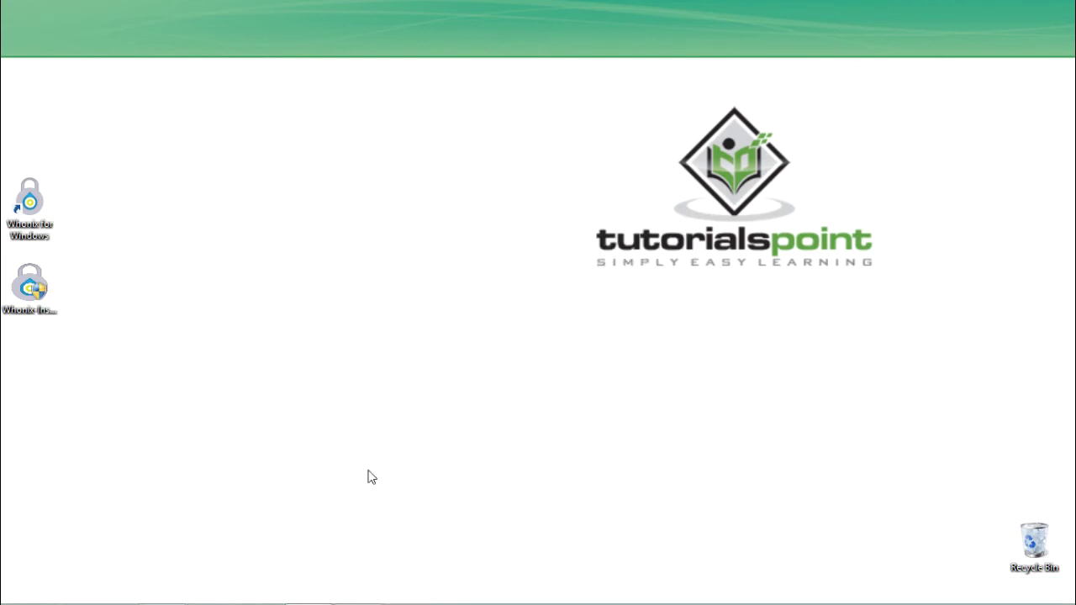
- Search the system for VirtualBox, launch Oracle VM VirtualBox, and dismiss the disk image warning and the Virtual Media Manager
key("super")
type("virtualBox")
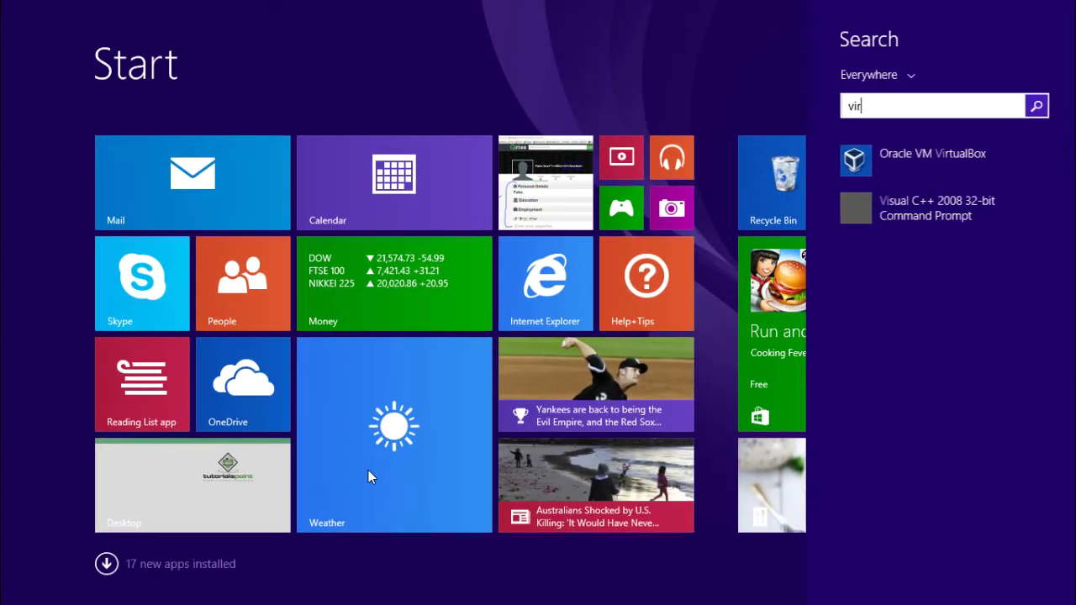
left_click(965, 173)
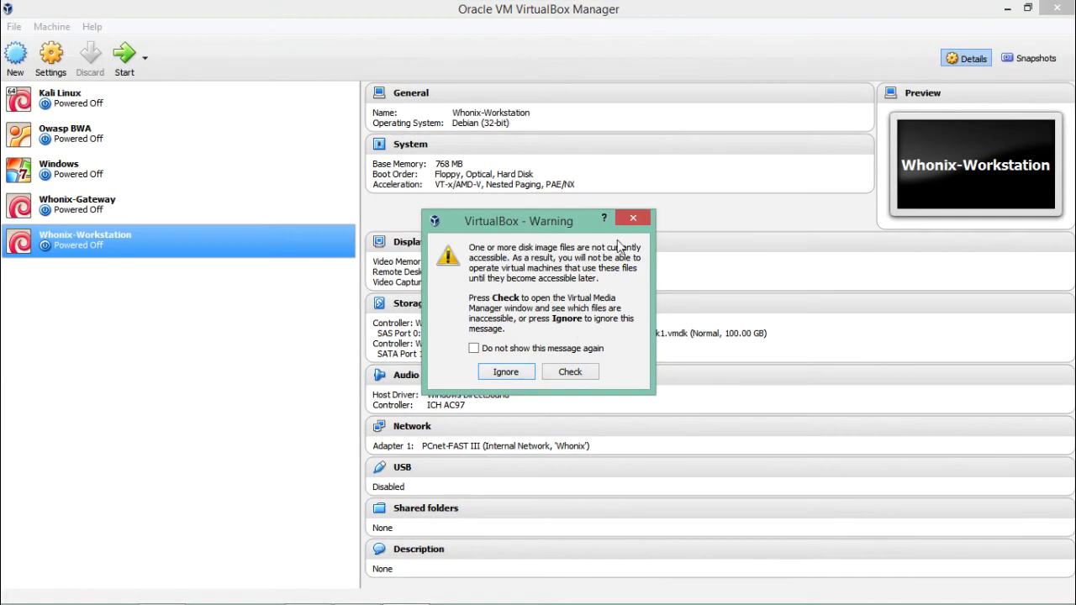
left_click(637, 218)
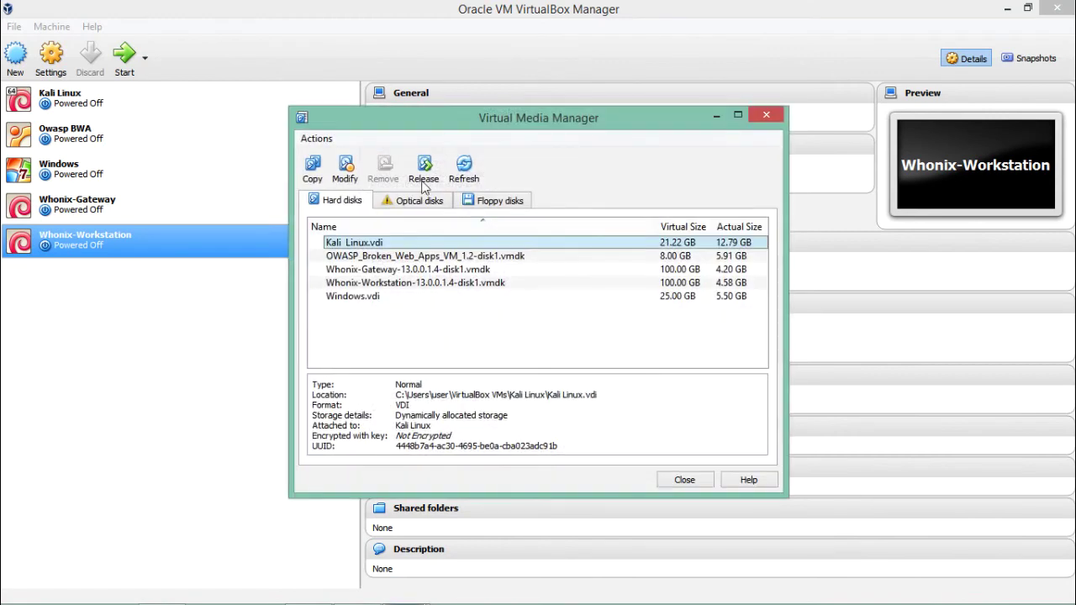
left_click(766, 115)
- View the details of the Whonix-Gateway and Whonix-Workstation virtual machines, and close VirtualBox Manager
left_click(123, 213)
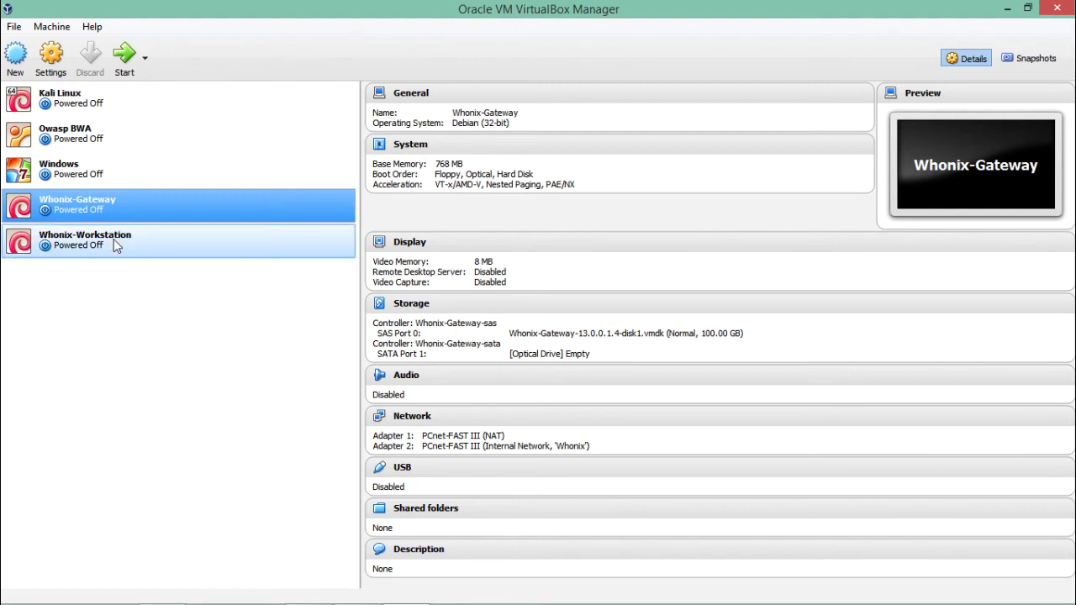
left_click(113, 242)
left_click(144, 216)
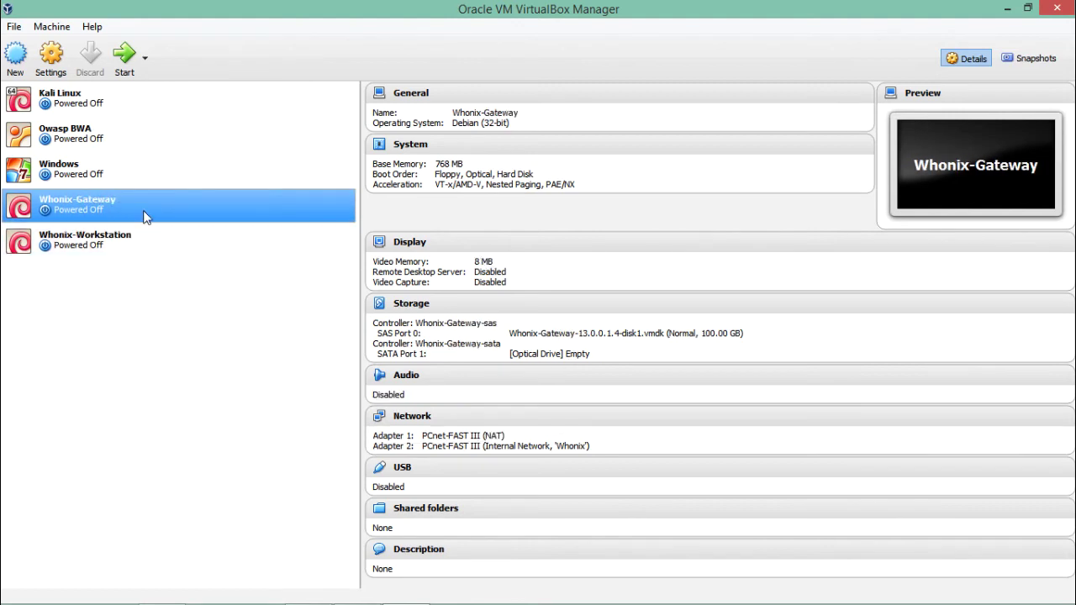
left_click(1057, 8)
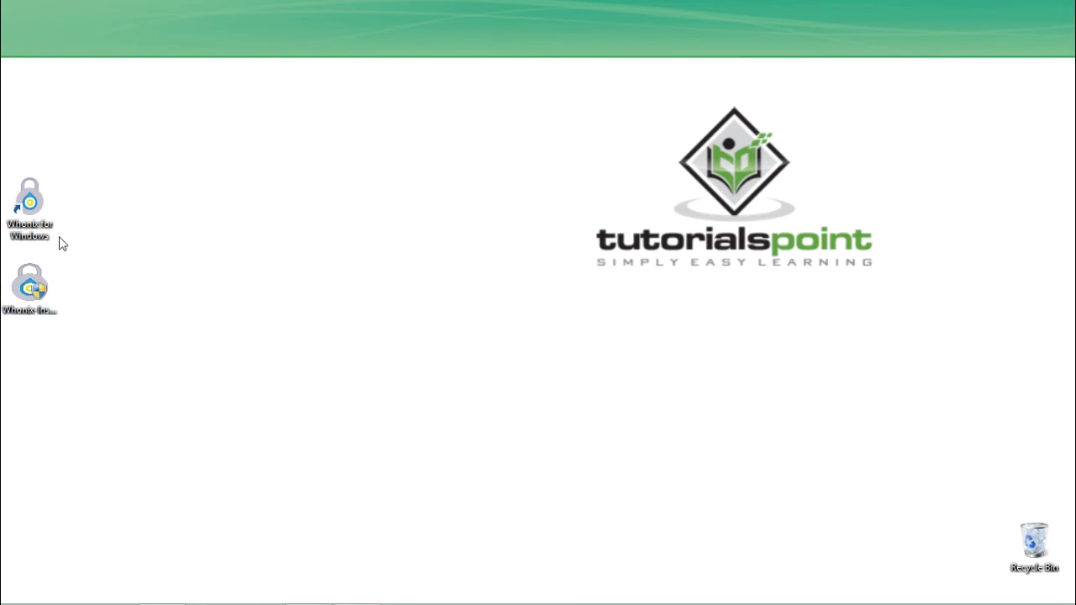
- Move the Whonix for Windows shortcut toward the middle of the desktop and use it to start Whonix
left_click_drag(13, 233, 425, 155)
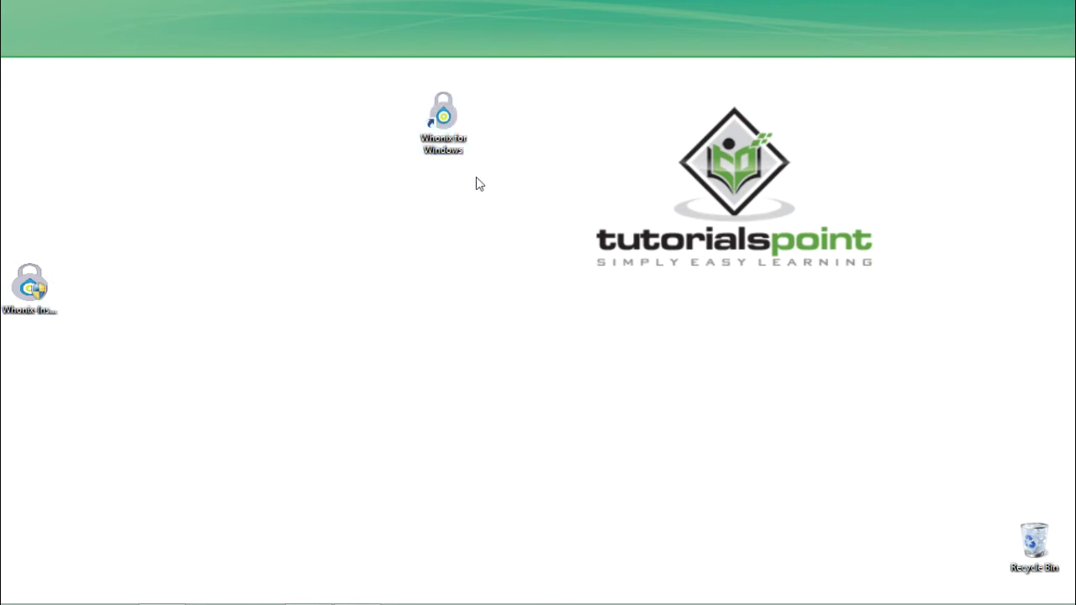
double_click(432, 122)
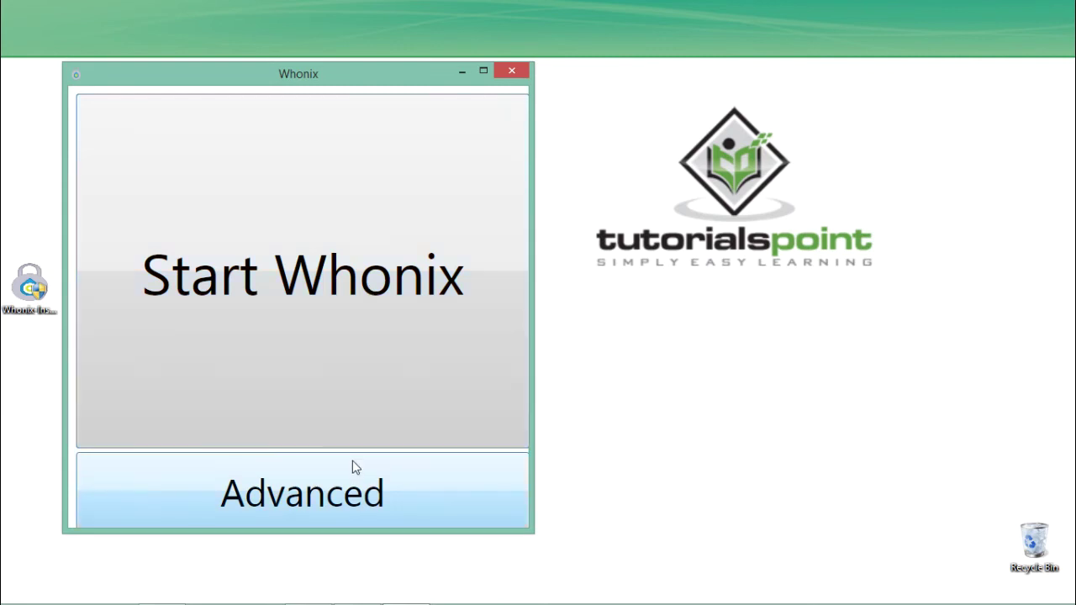
left_click(386, 314)
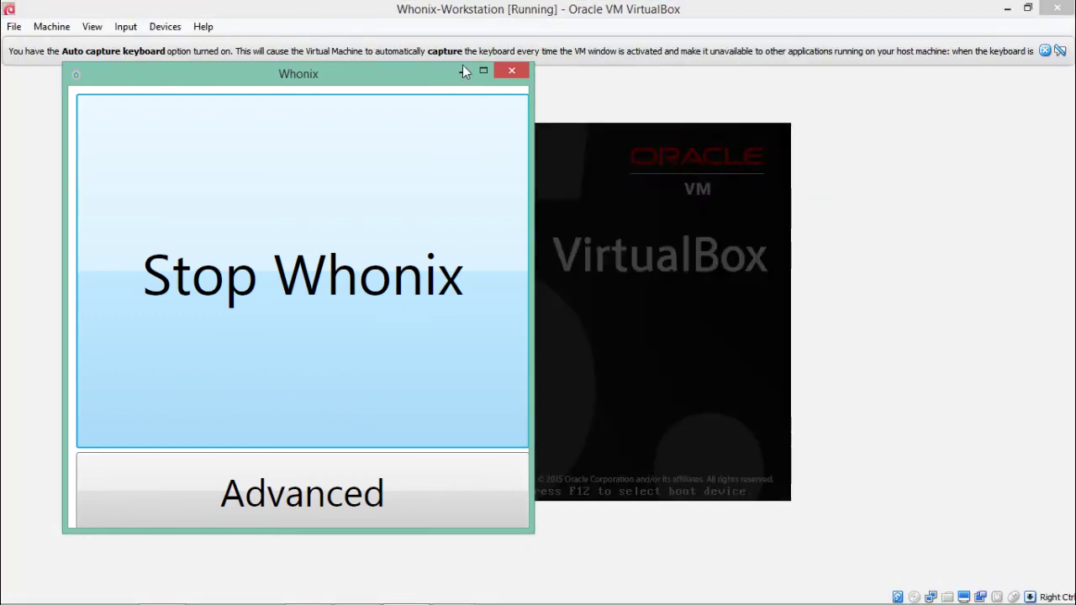
- Clear the Whonix launcher and keyboard capture notice from view and boot the Whonix GNU/Linux entry in Whonix-Workstation
left_click(461, 72)
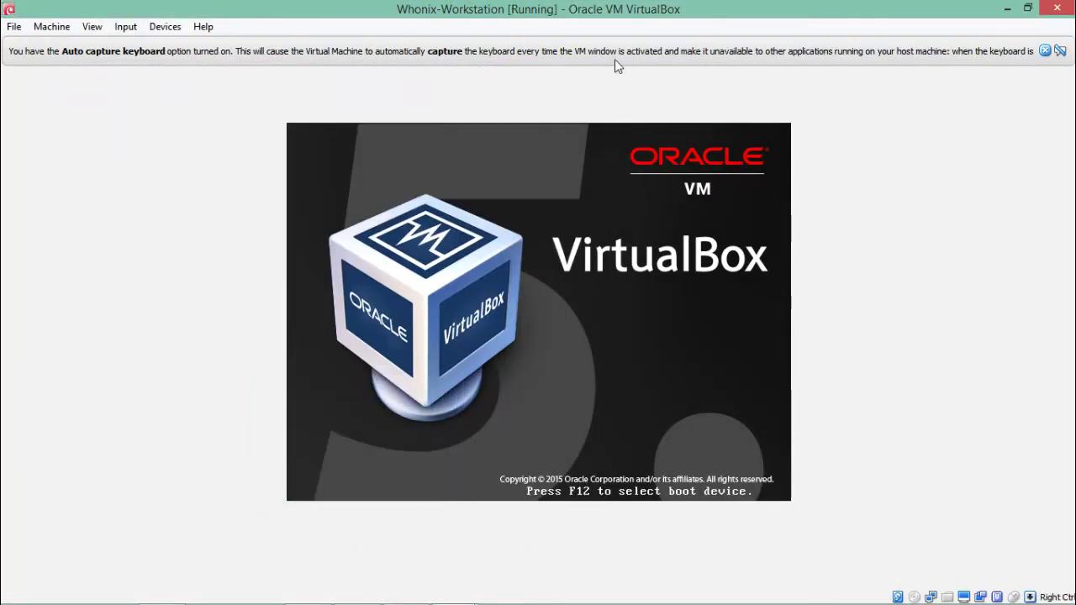
left_click(1045, 51)
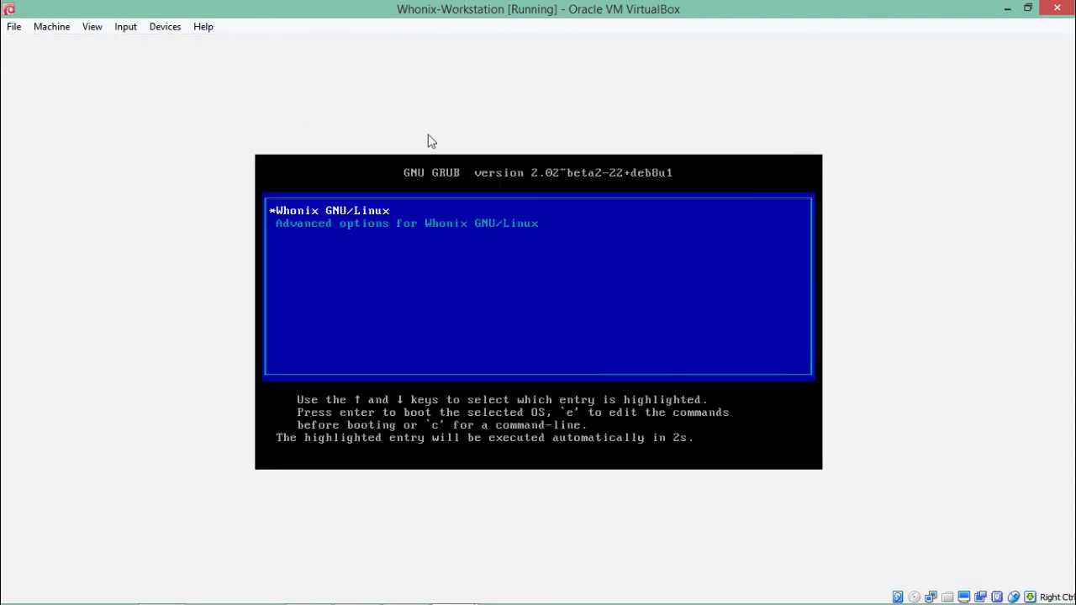
key("Return")
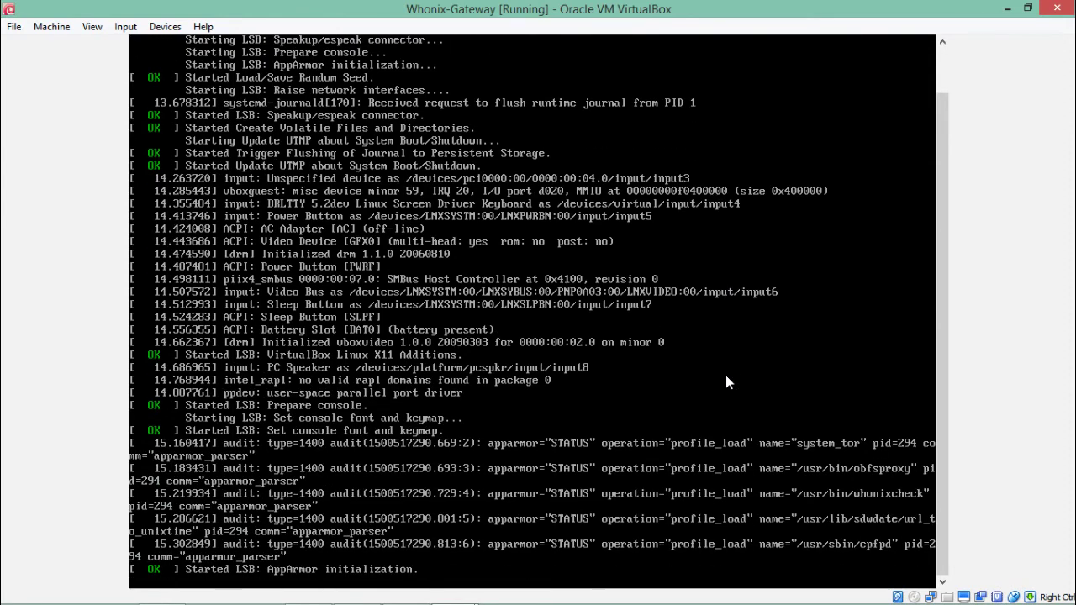
- Check the startup progress of the Whonix-Gateway and Whonix-Workstation virtual machines
left_click(1002, 8)
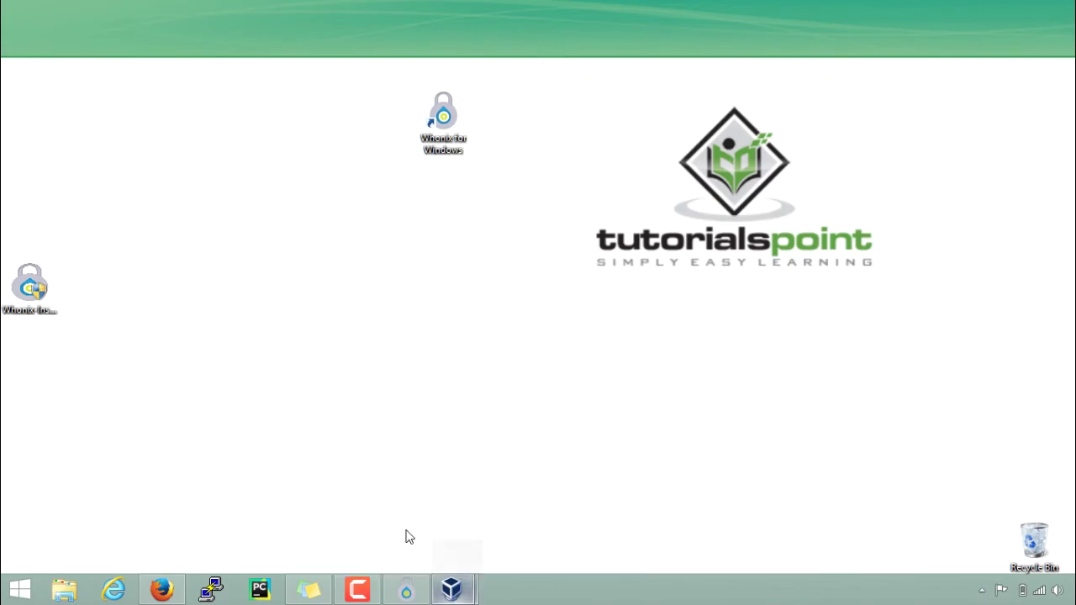
key("alt+Tab")
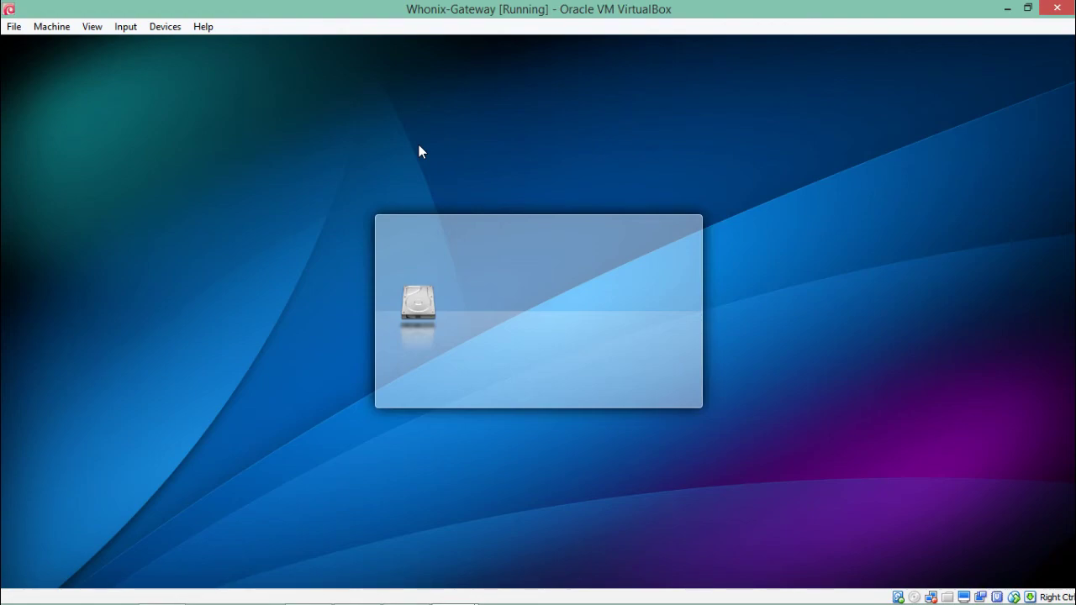
left_click(1006, 8)
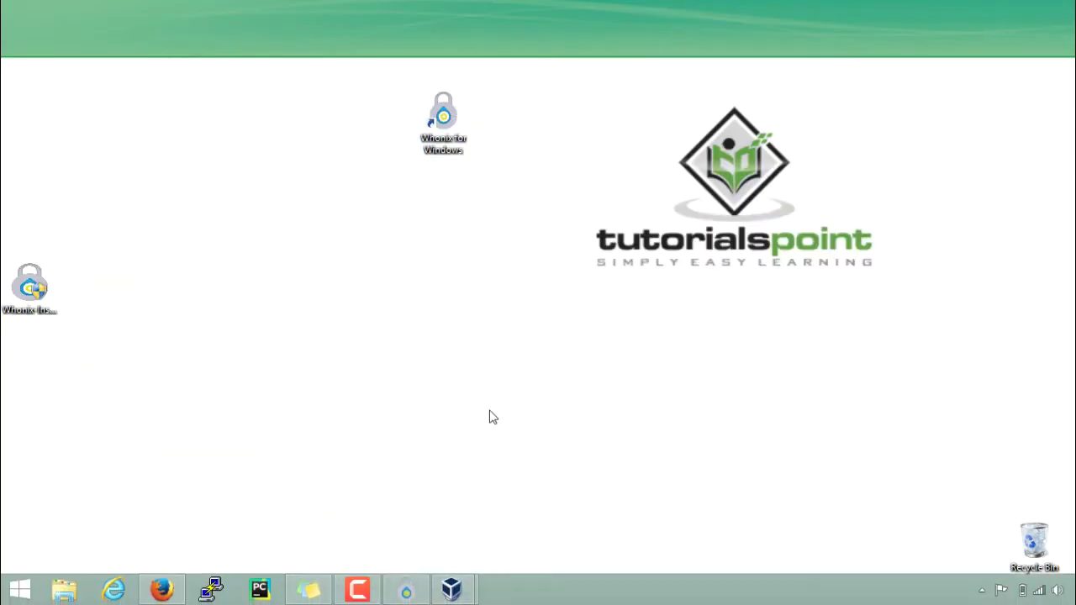
mouse_move(459, 592)
left_click(488, 551)
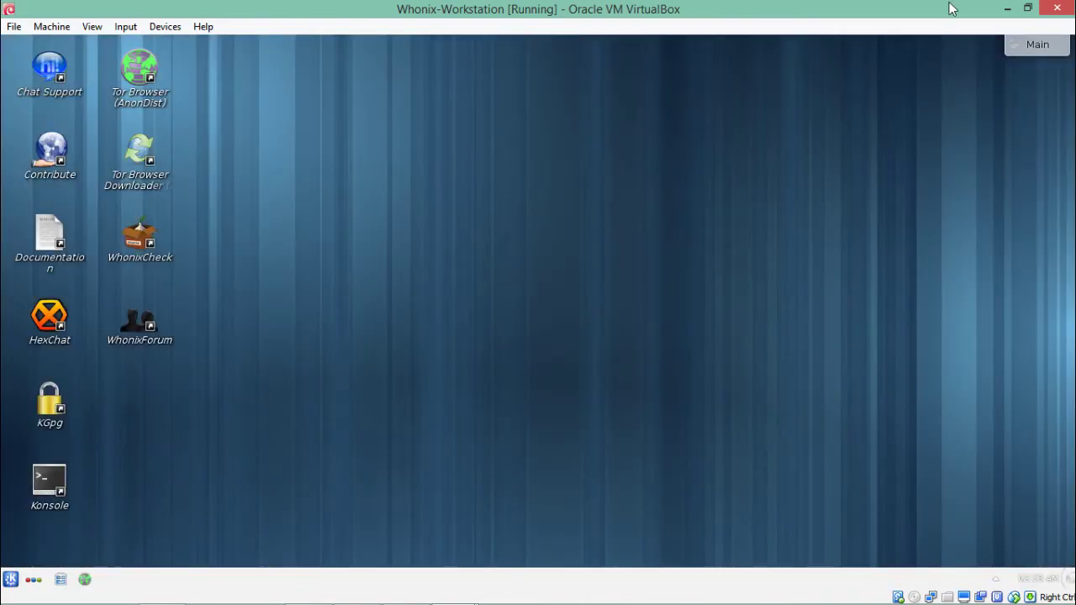
left_click(1007, 8)
mouse_move(451, 589)
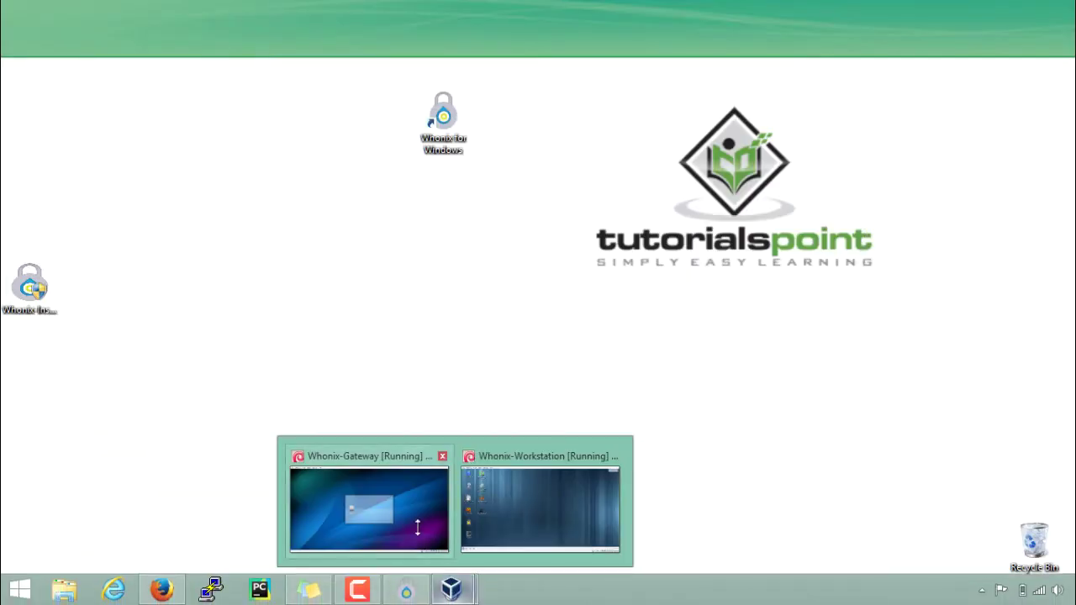
left_click(491, 506)
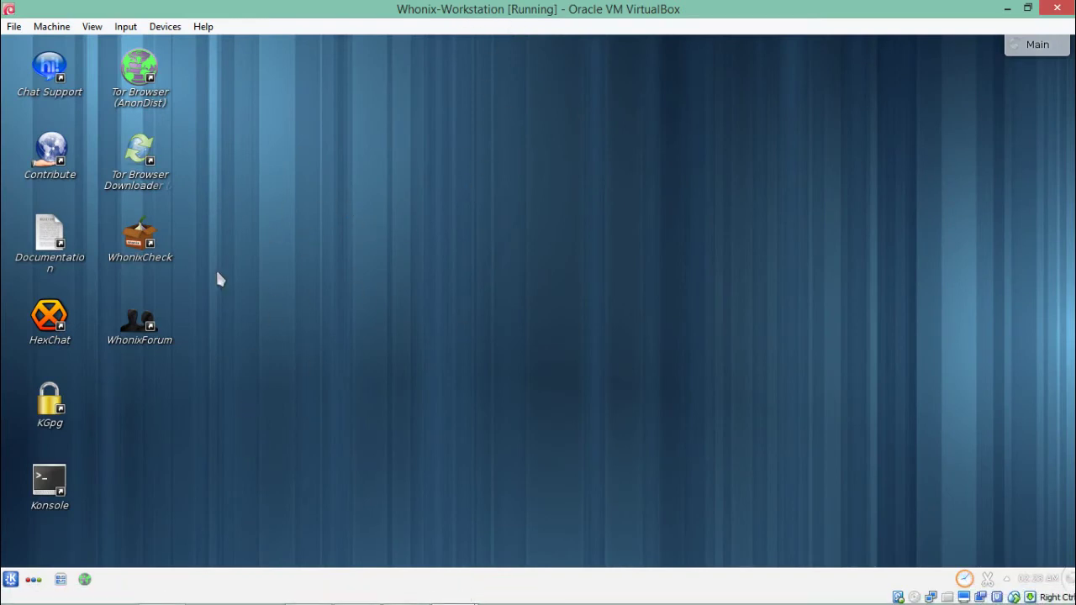
- View the Whonix-Gateway desktop with its Tor and firewall tools, and return to the Whonix-Workstation desktop
left_click(1007, 9)
mouse_move(458, 599)
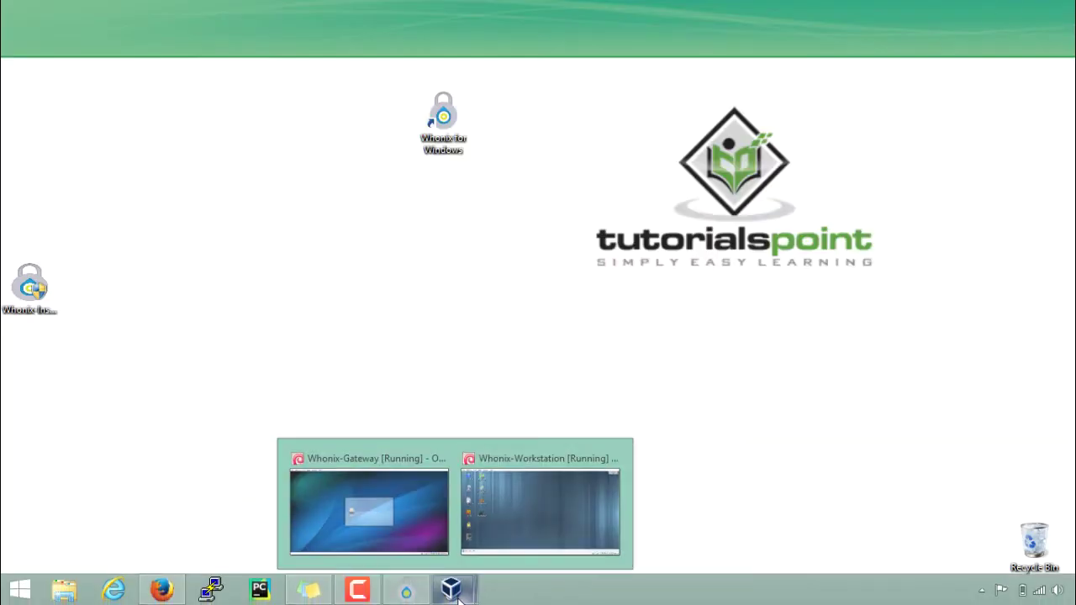
left_click(384, 495)
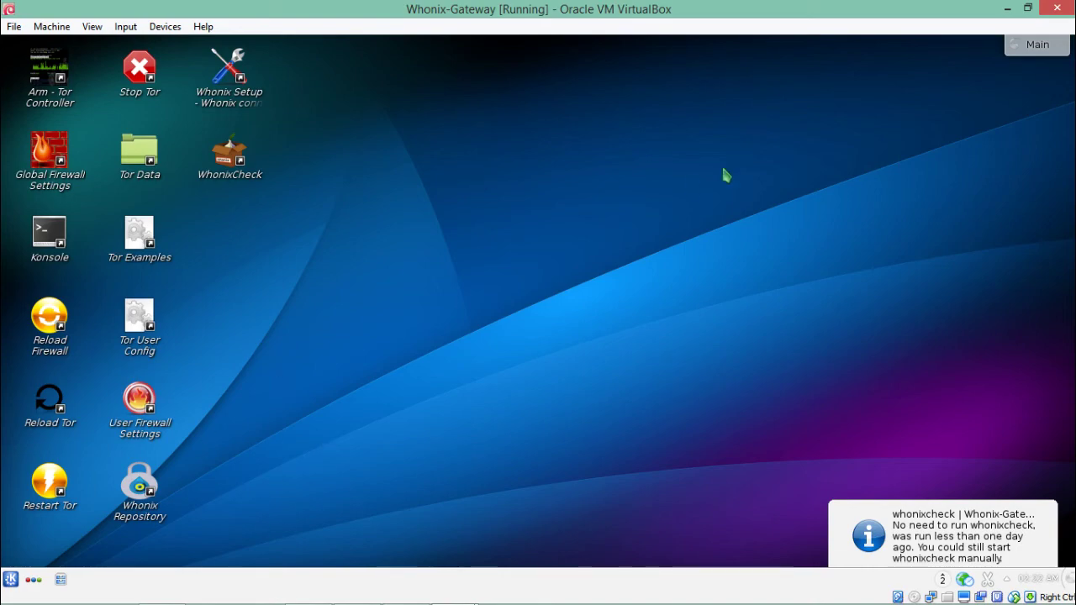
left_click(1006, 10)
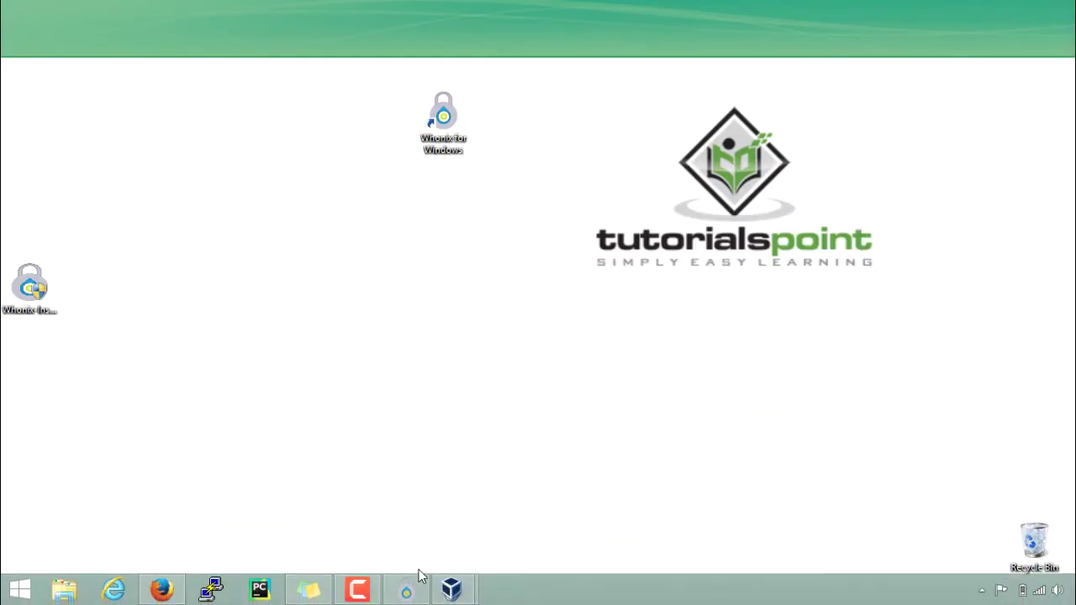
mouse_move(452, 588)
left_click(531, 505)
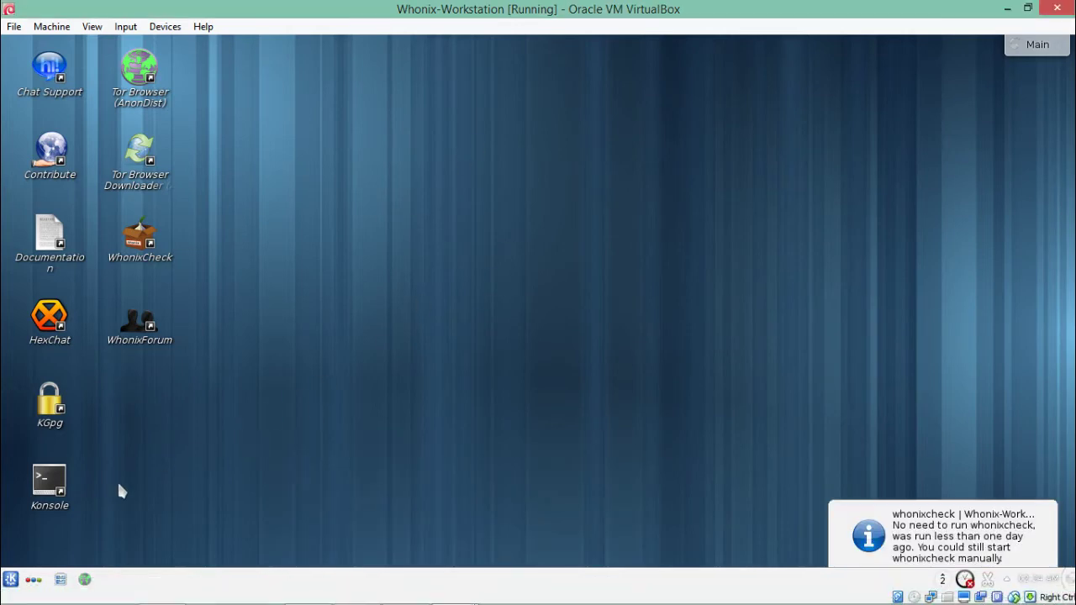
- Try to launch the Privacy Browser from the Internet applications in Whonix-Workstation, and dismiss the Tor Browser Updater prompt
left_click(10, 579)
left_click(96, 533)
scroll(144, 402, "down", 1)
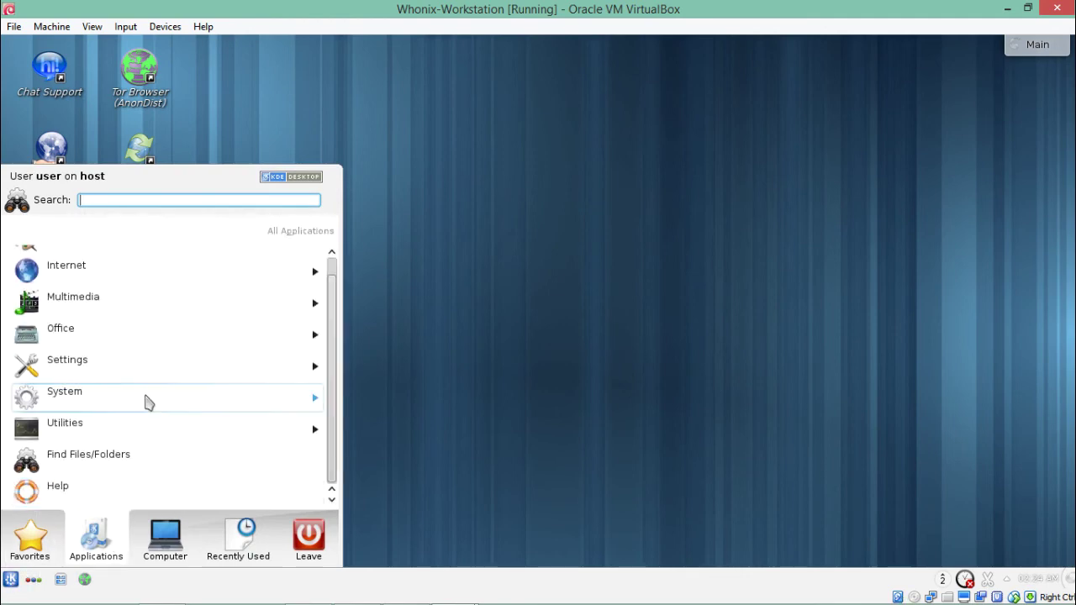
left_click(116, 277)
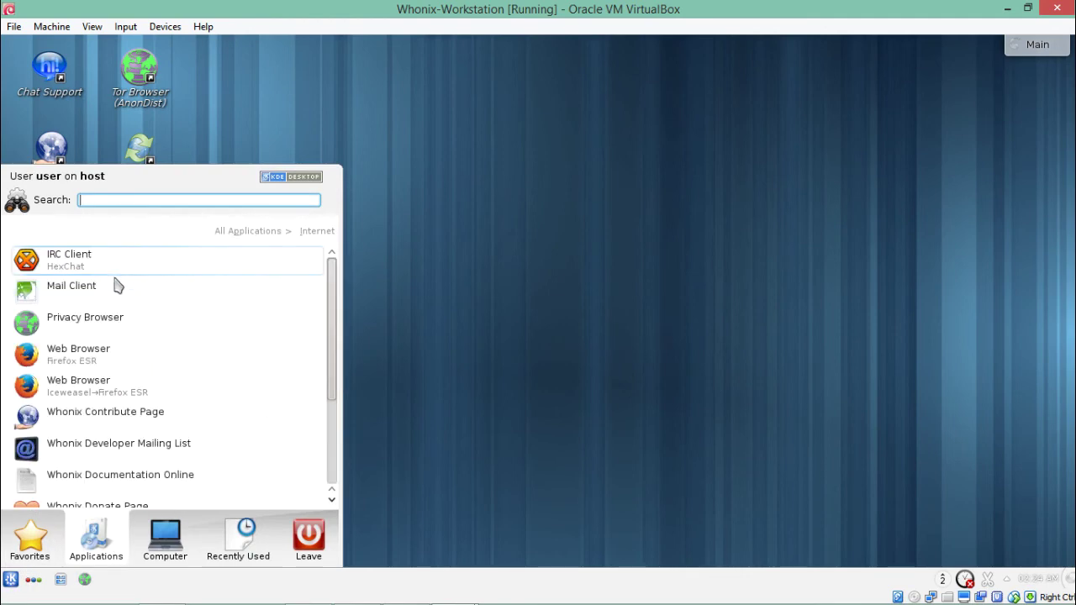
left_click(109, 331)
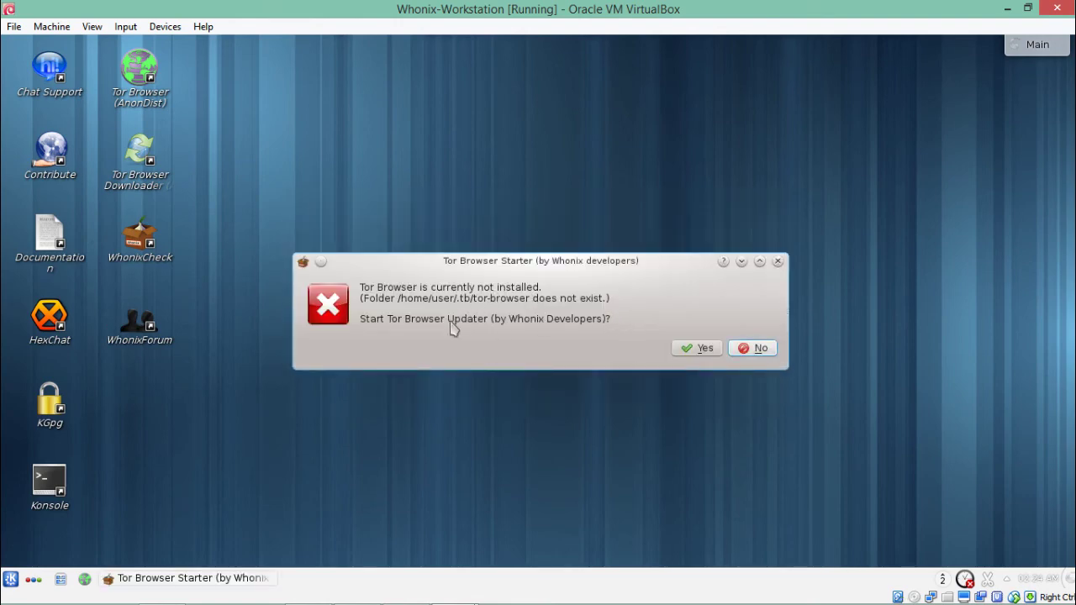
left_click(777, 262)
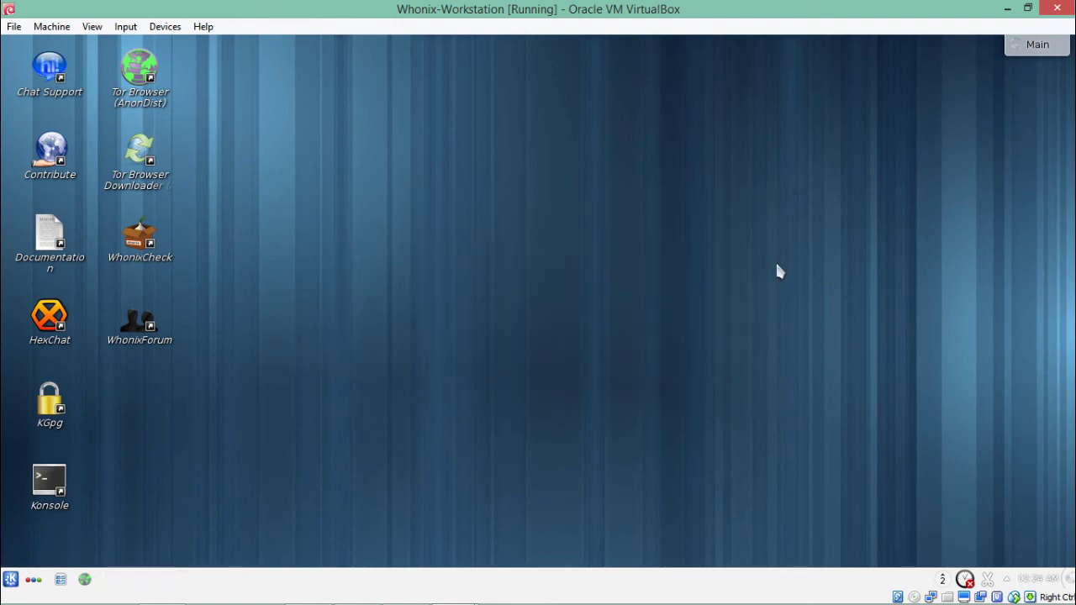
- Launch the Firefox ESR web browser from the Internet applications in Whonix-Workstation
left_click(14, 577)
left_click(165, 538)
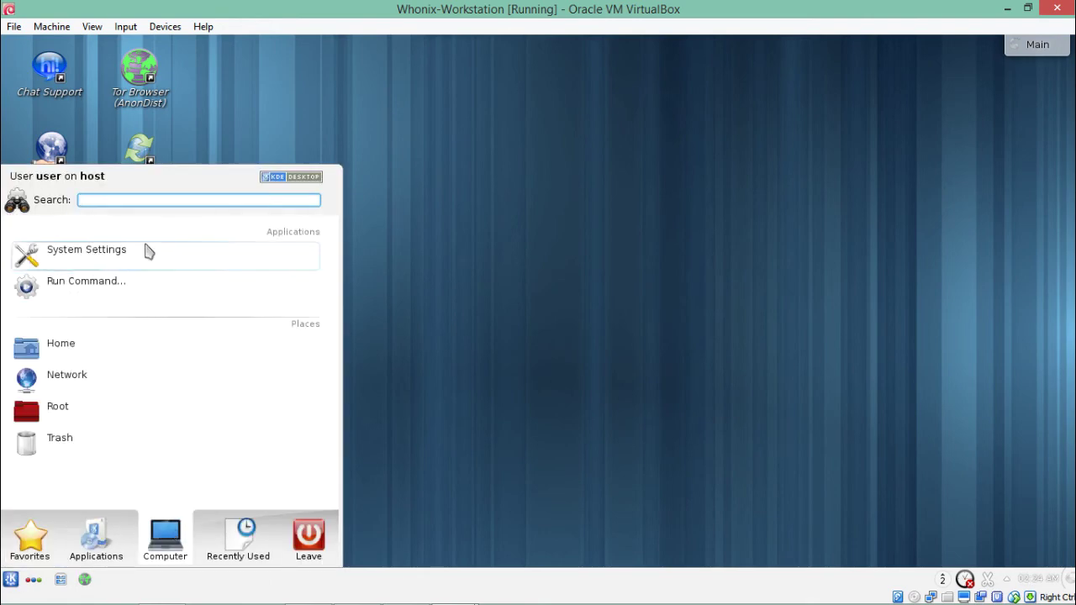
left_click(98, 525)
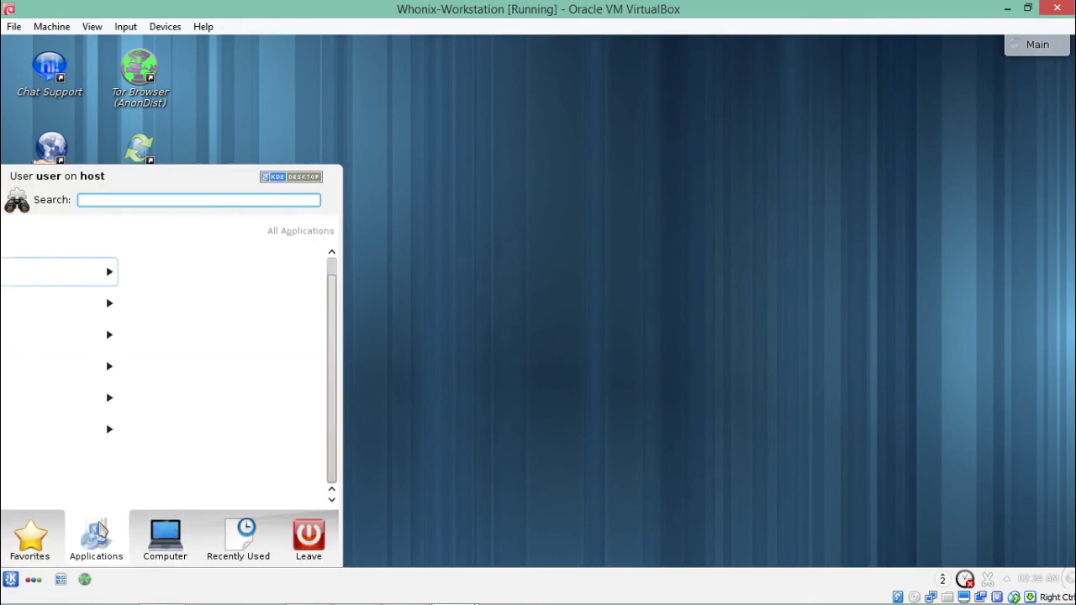
left_click(120, 286)
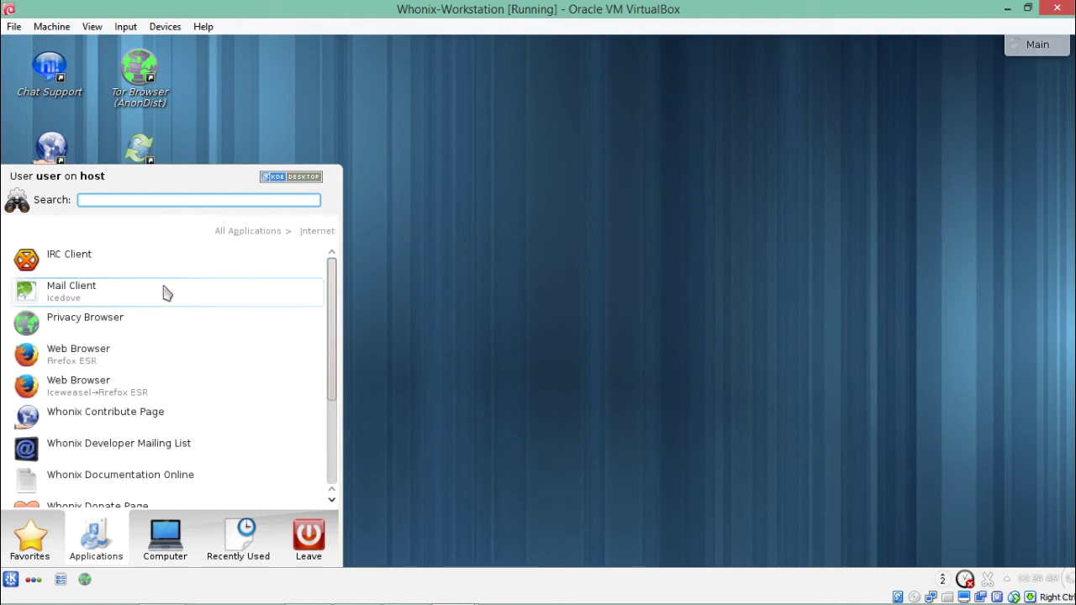
left_click(159, 360)
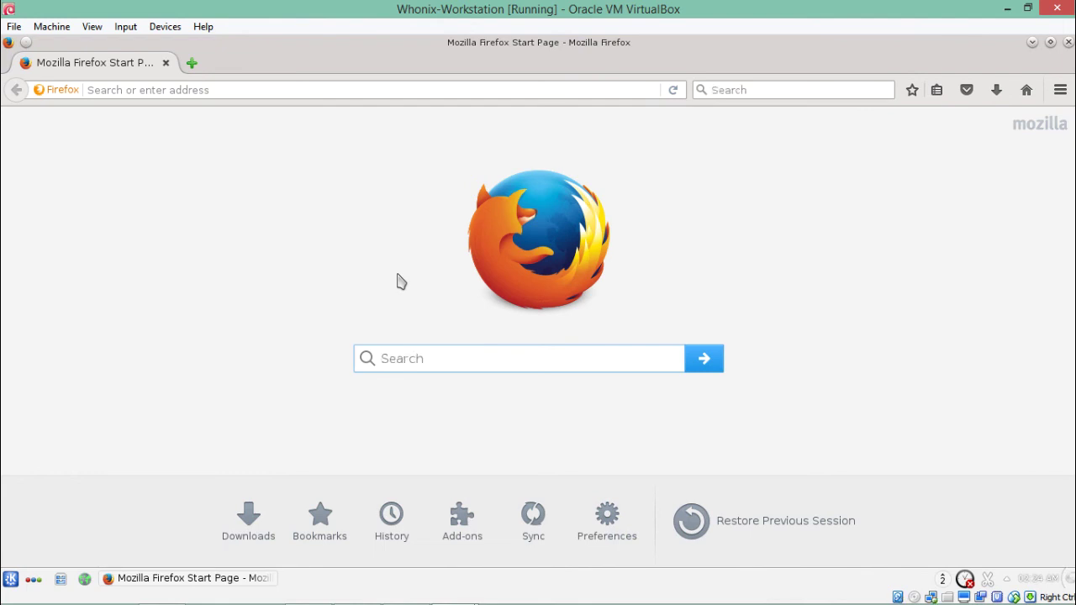
- Load whatismyipaddress.com in Firefox
left_click(301, 90)
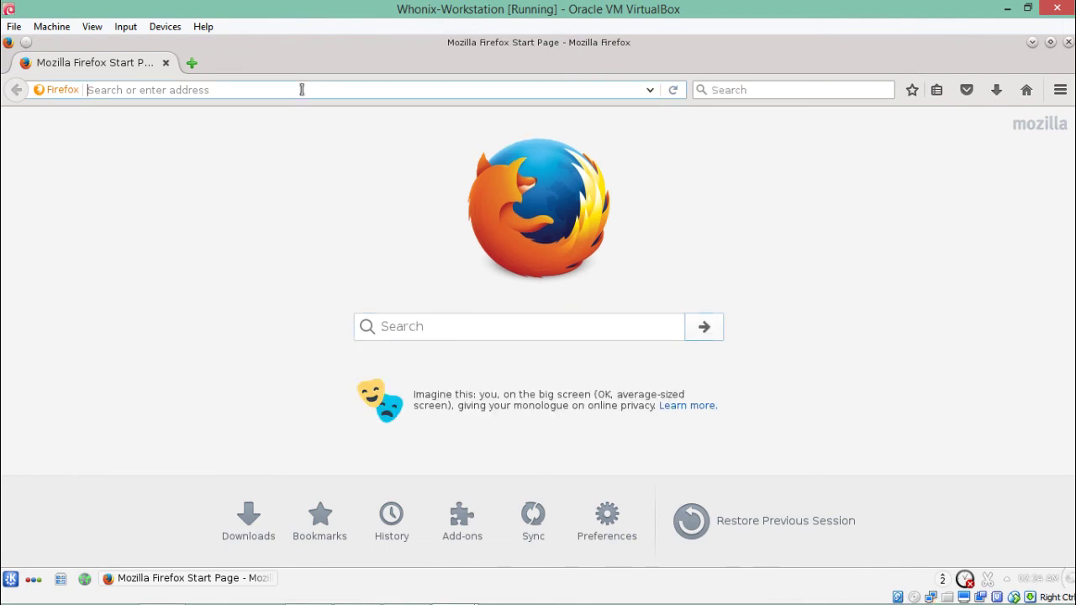
type("whatismyipaddress.com/")
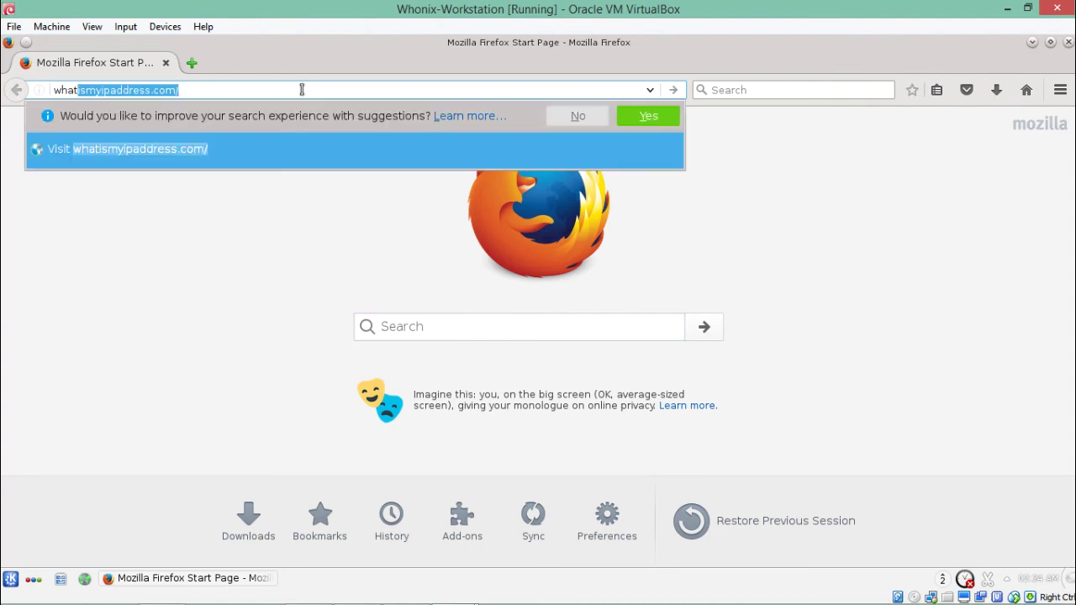
key("Return")
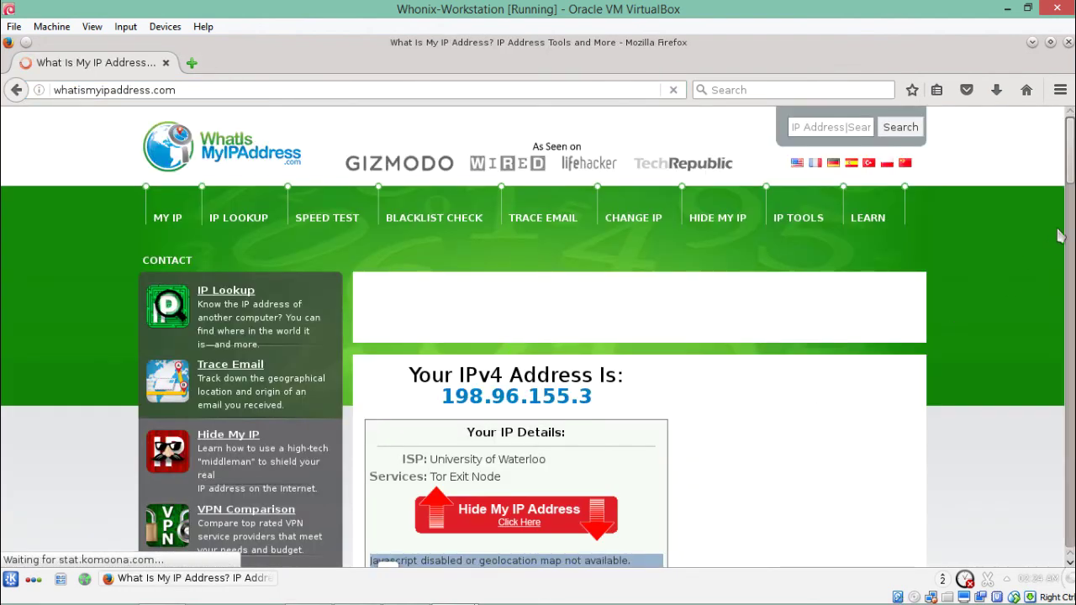
- Examine the IP details on the page, highlighting the ISP and Services entries
scroll(1070, 183, "down", 2)
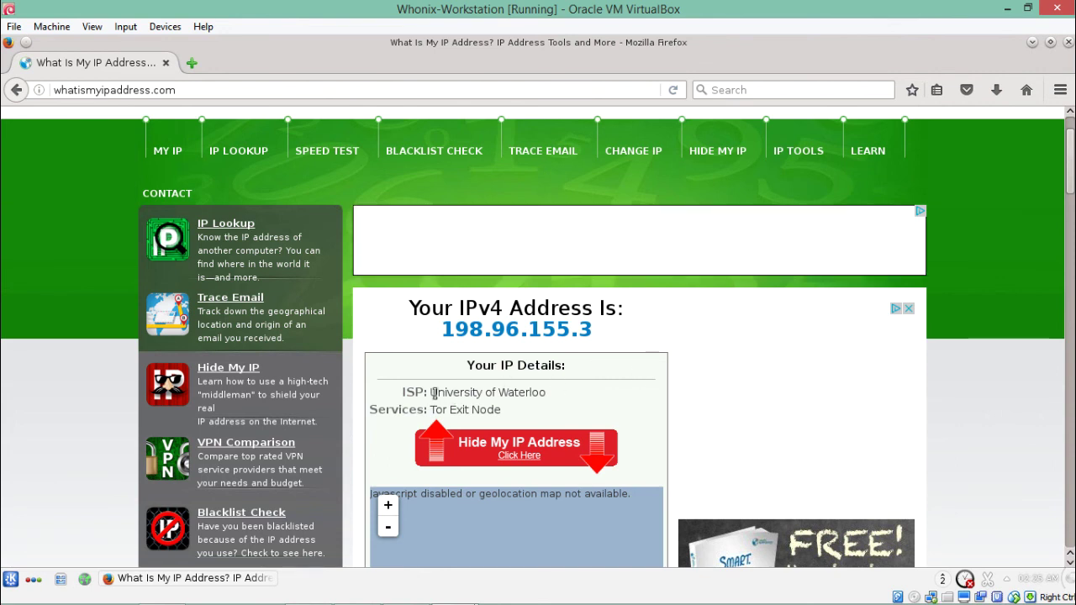
left_click_drag(433, 392, 550, 398)
left_click(523, 394)
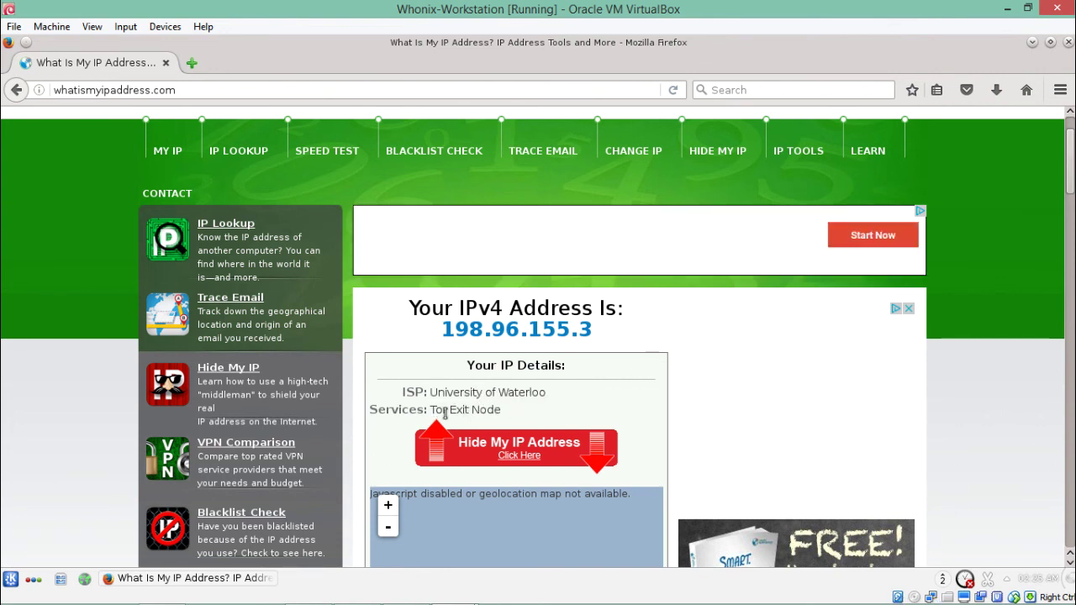
mouse_move(434, 412)
left_mouse_down()
mouse_move(499, 411)
mouse_move(429, 409)
left_mouse_up()
left_click(501, 411)
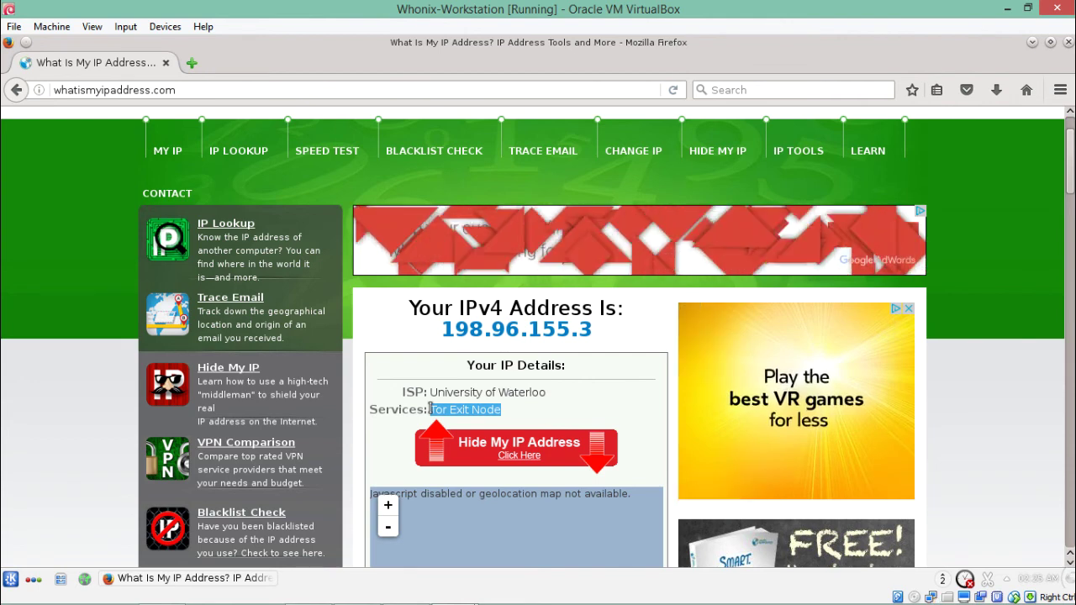
- Open a blank browser tab, close the IP address page and quit Firefox
left_click(193, 64)
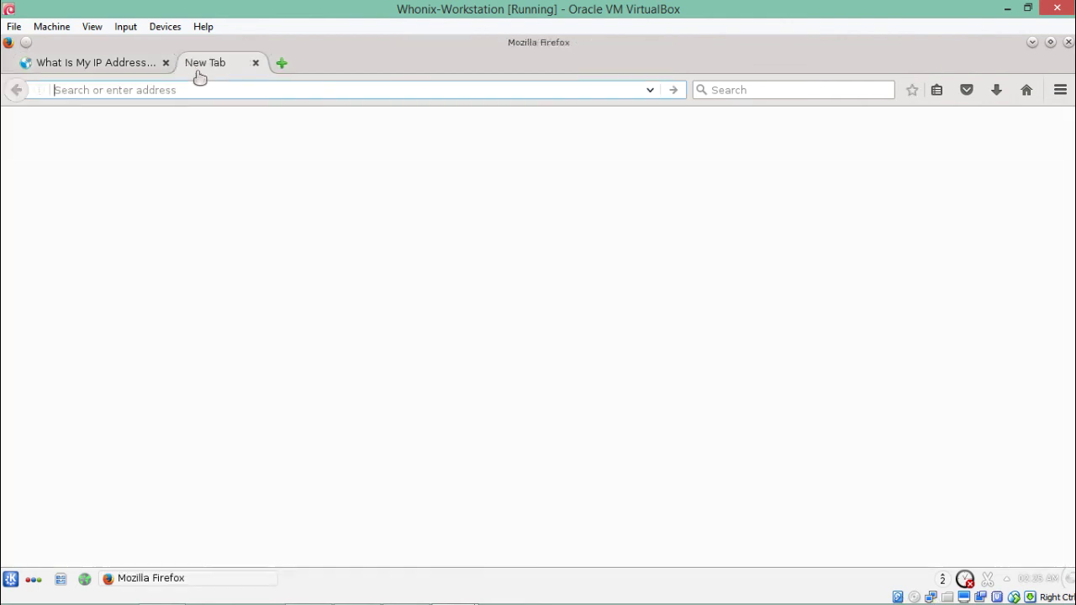
left_click(165, 62)
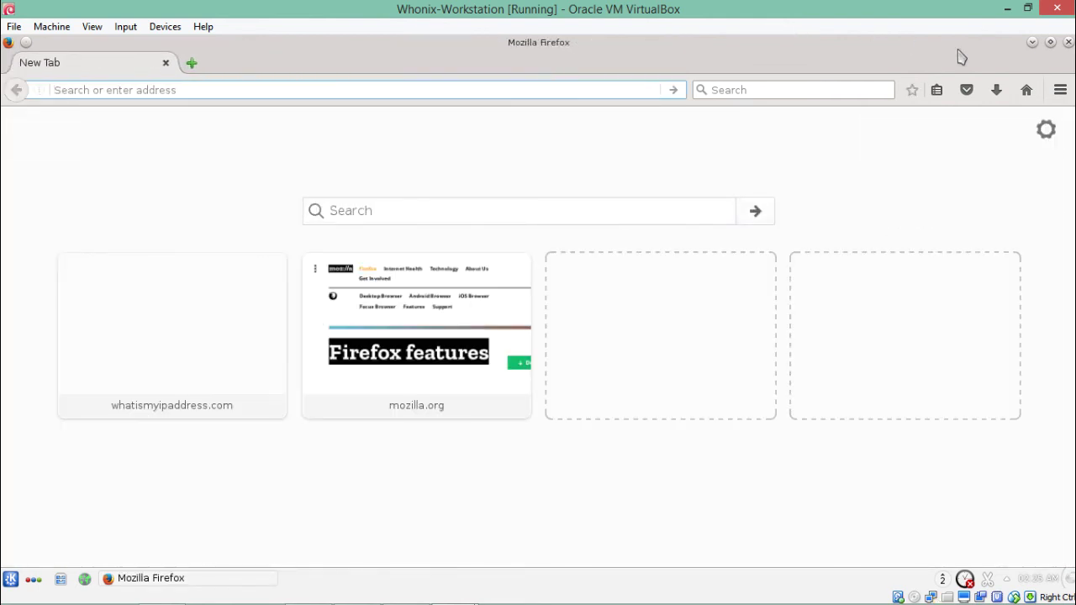
left_click(1068, 42)
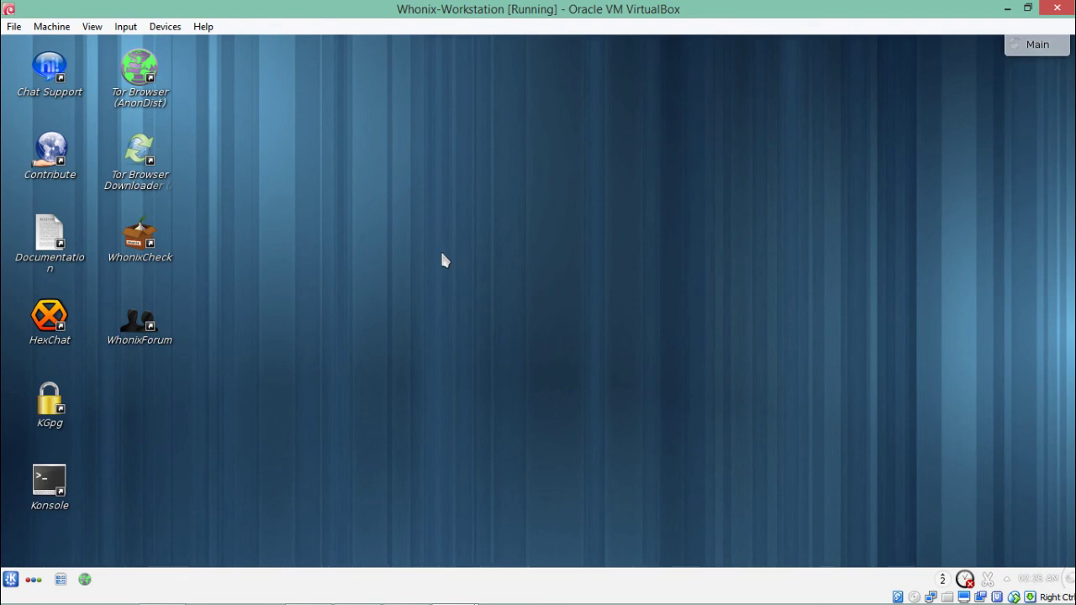
- Open Konsole from the desktop and ping google.com
left_click(67, 496)
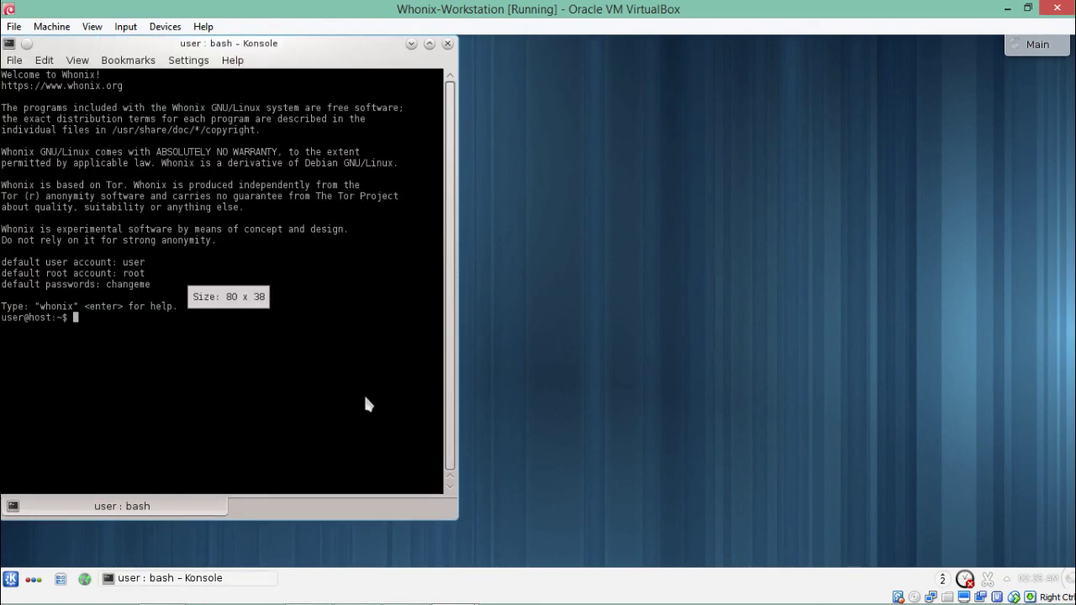
type("ping")
key("BackSpace")
key("BackSpace")
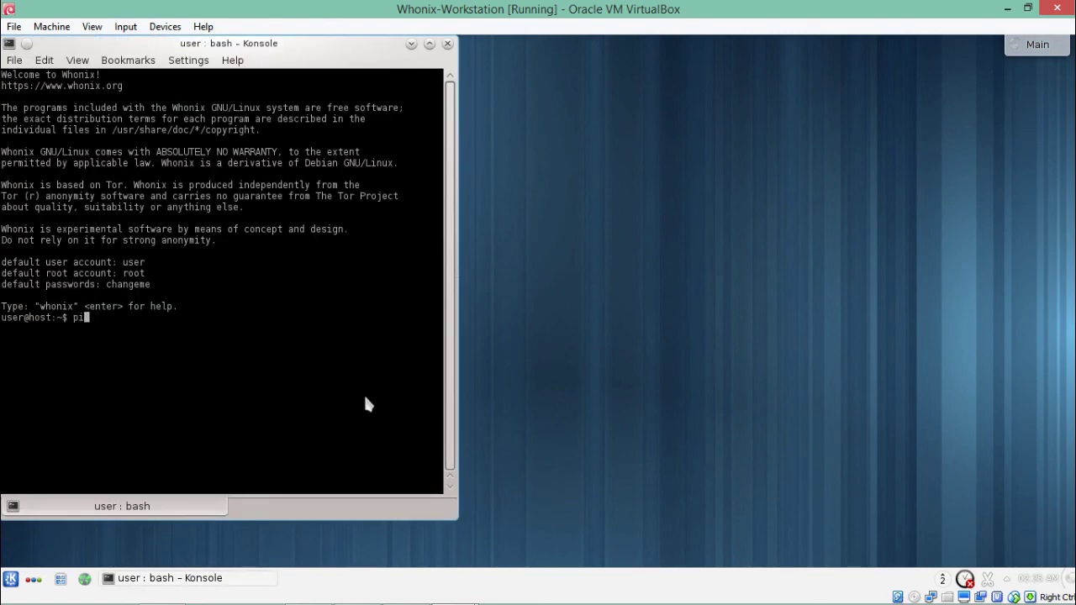
type("ng googlew.com")
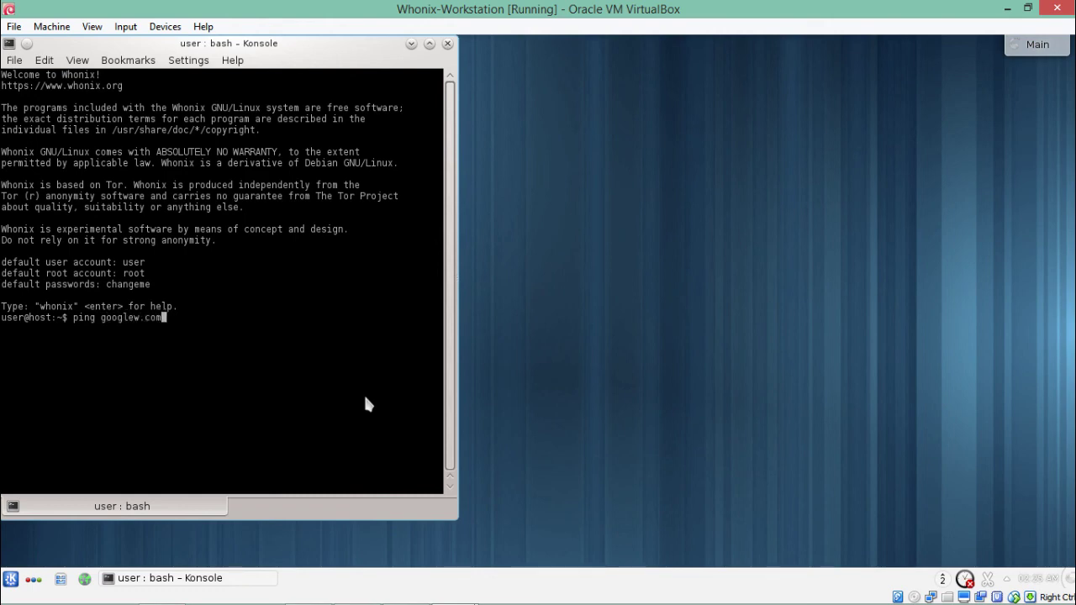
key("BackSpace")
key("BackSpace")
key("BackSpace")
key("BackSpace")
key("BackSpace")
type(".com")
key("Return")
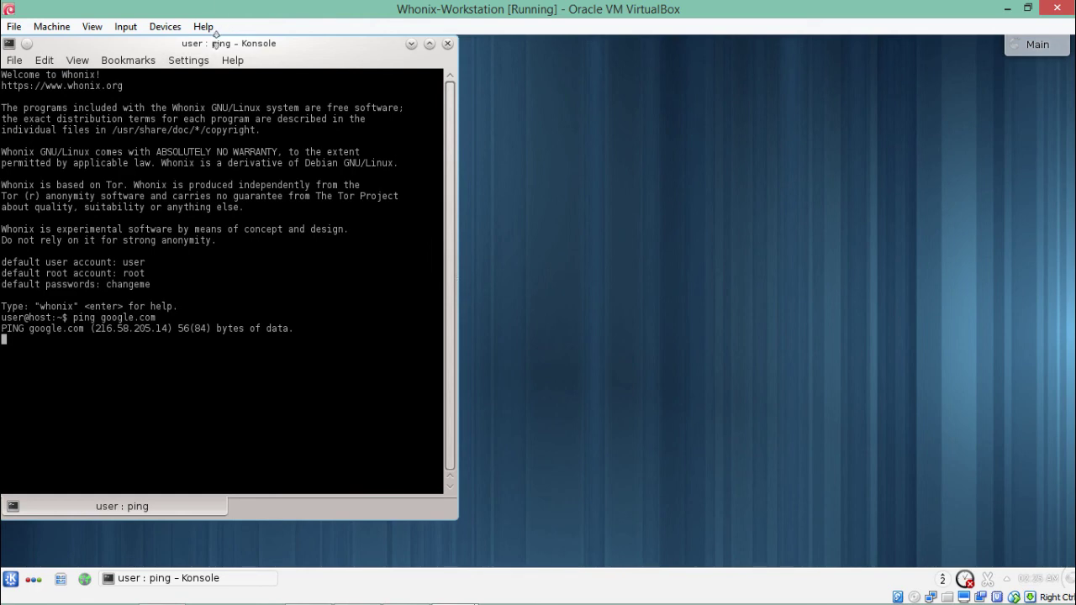
- Maximize the Konsole window to check the running ping, and minimize it together with the Whonix-Workstation window
left_click_drag(207, 43, 464, 42)
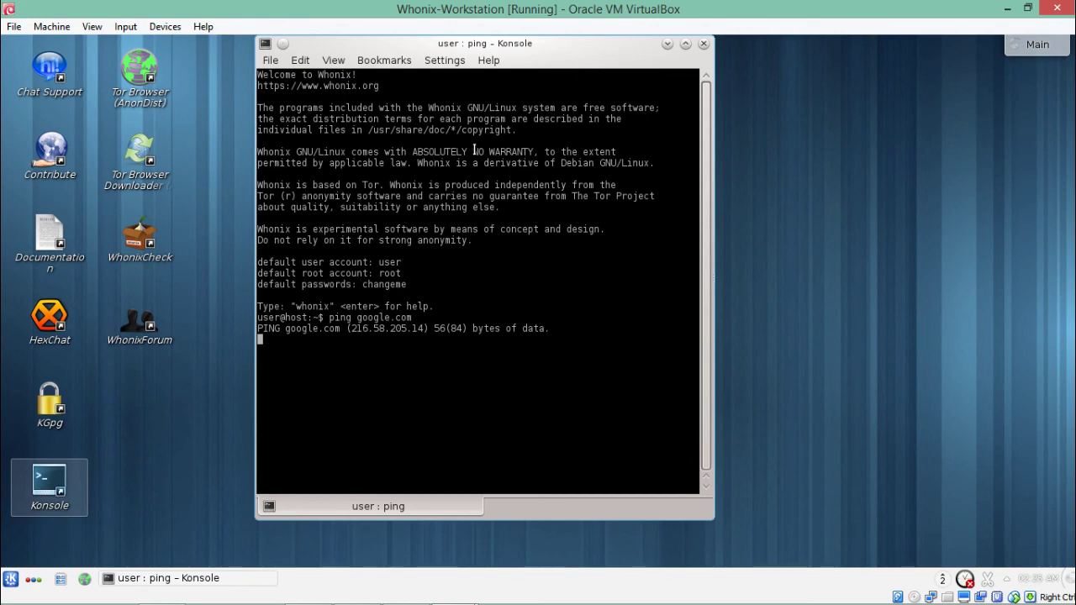
left_click(685, 46)
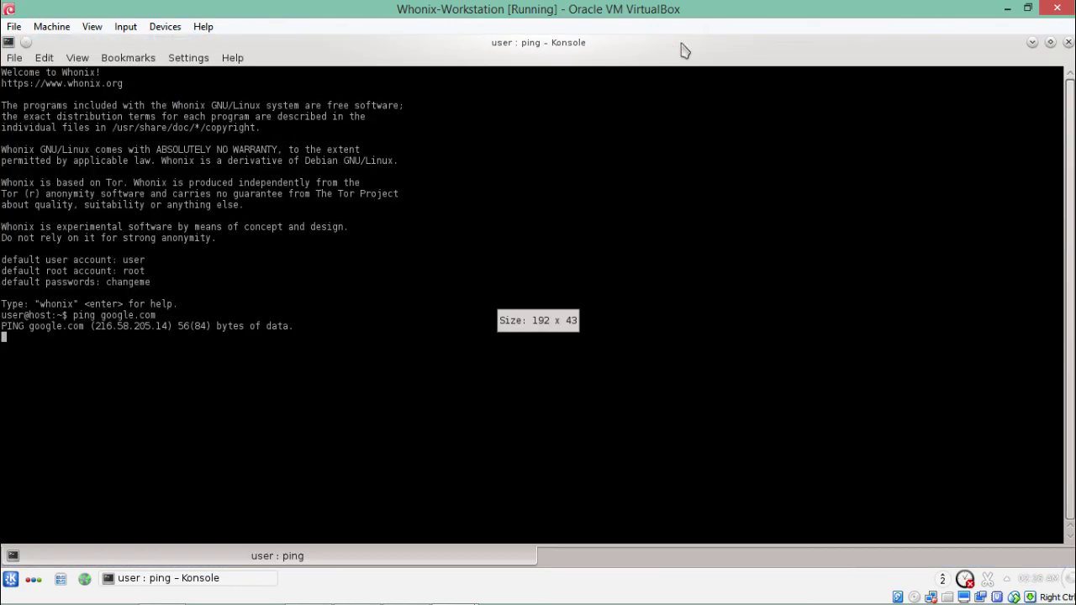
left_click(1033, 46)
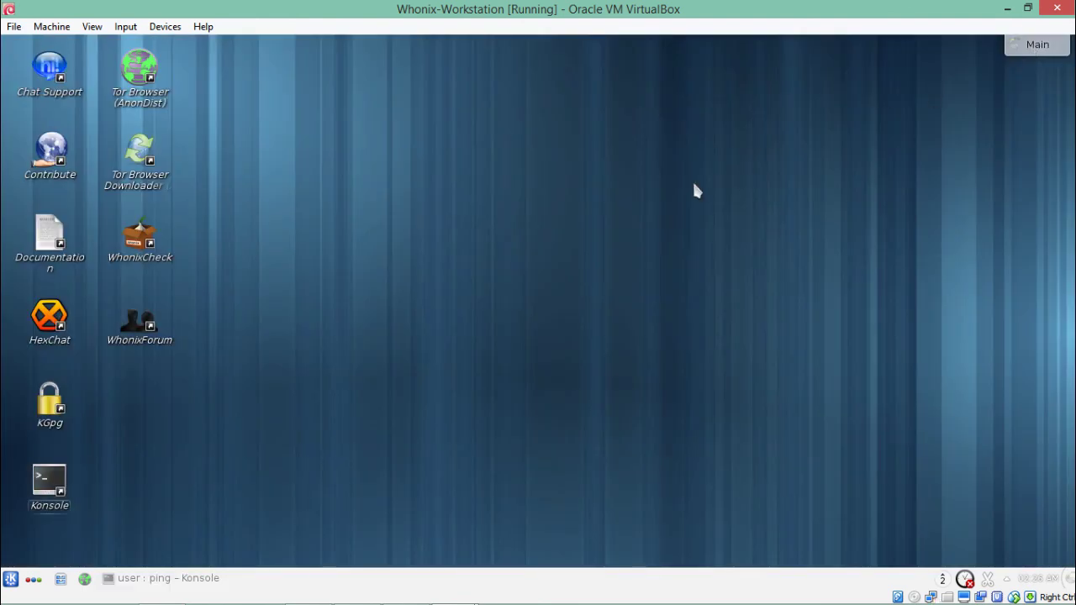
left_click(1011, 8)
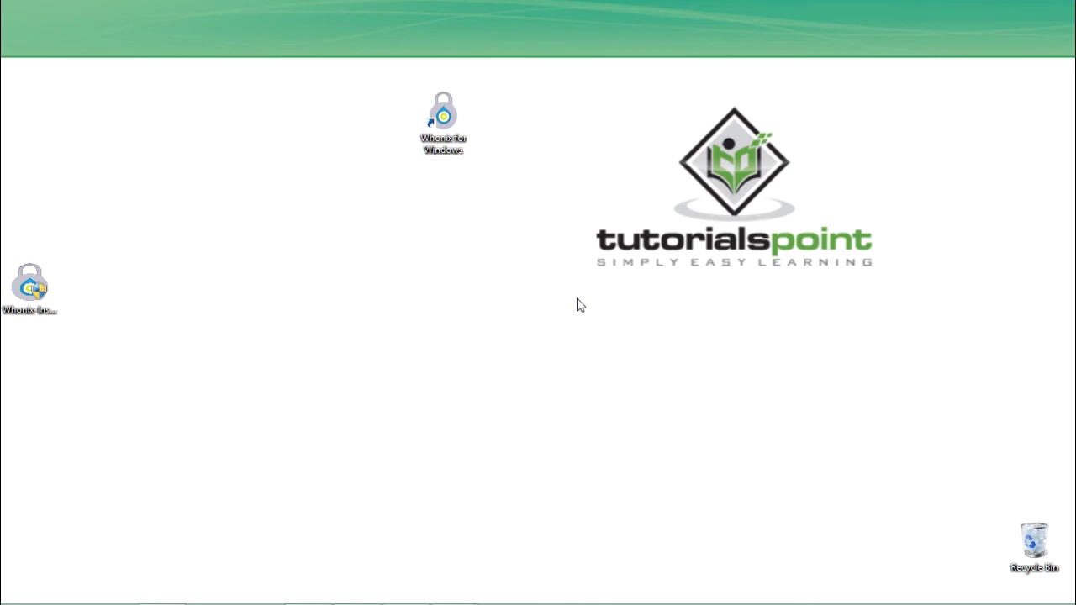